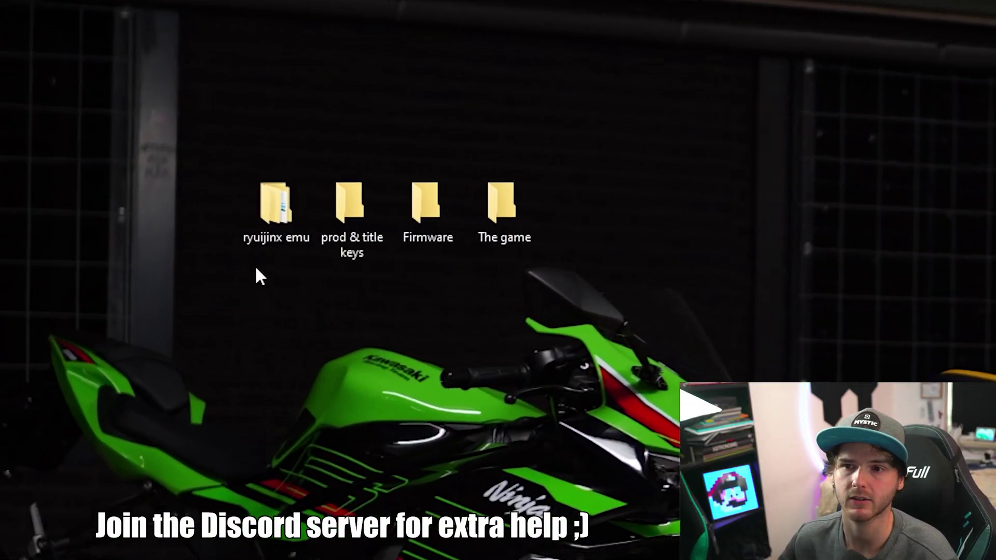
left_click(260, 244)
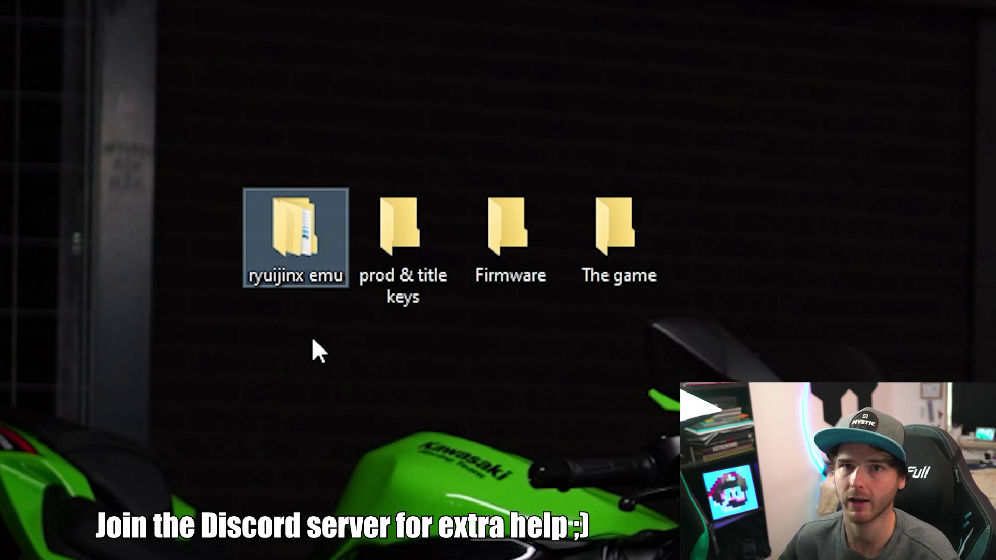
left_click(415, 304)
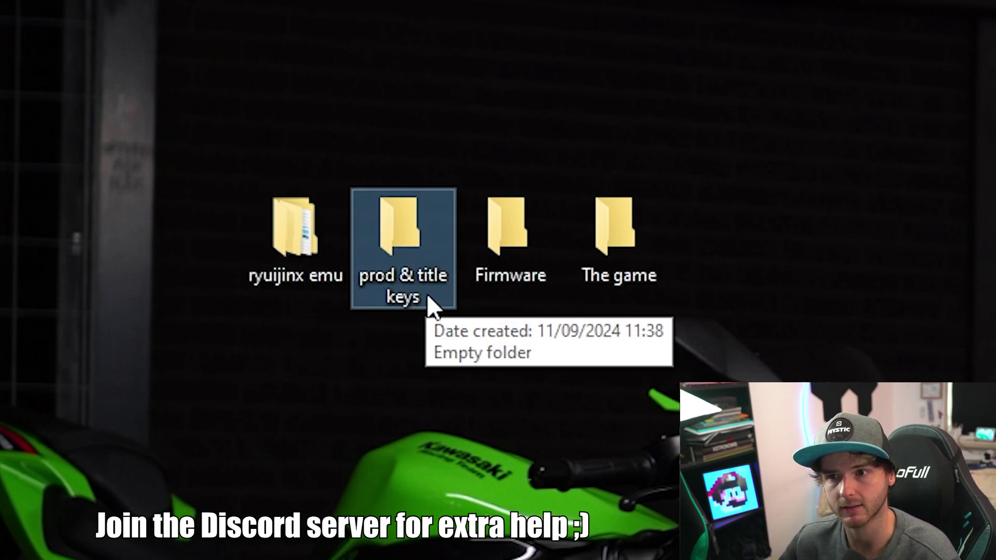
left_click(552, 281)
left_click(666, 285)
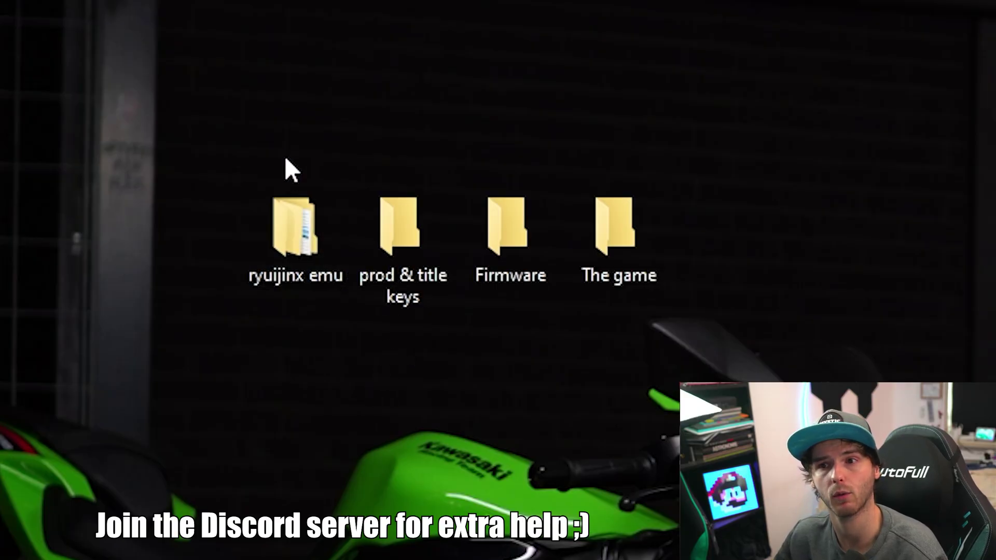
left_click_drag(270, 162, 337, 333)
left_click(389, 349)
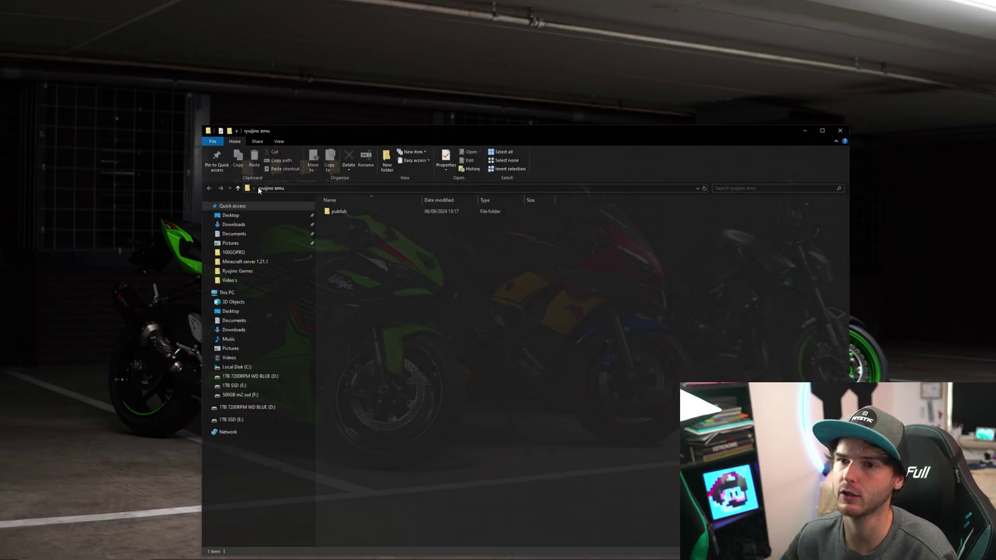
Run Ryujinx.exe once from the publish folder, dismissing its error and closing it again
double_click(356, 210)
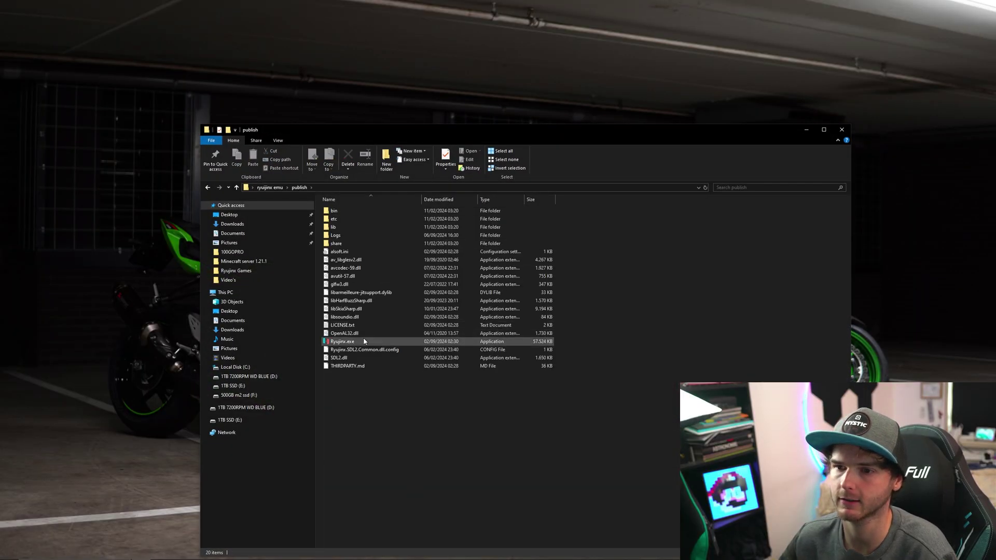
double_click(155, 428)
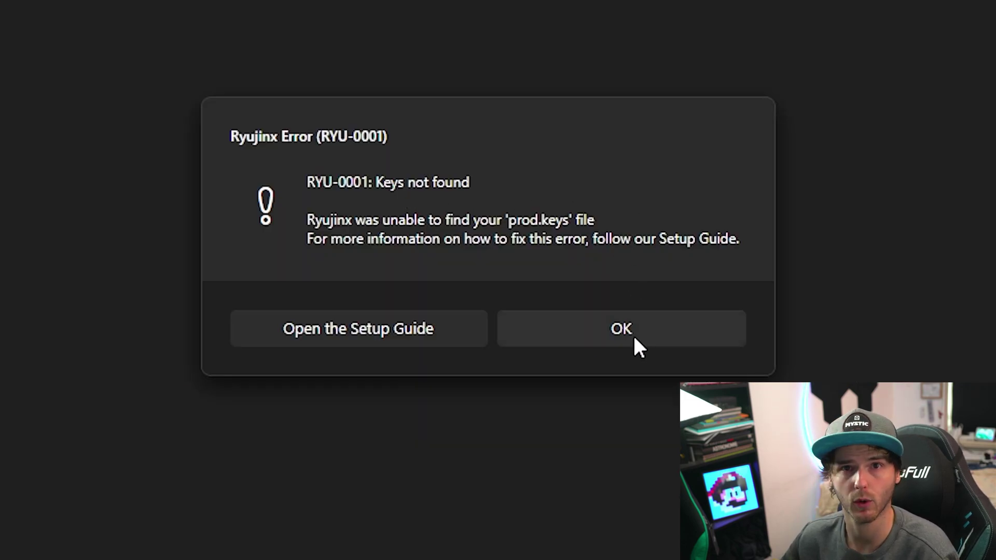
left_click(611, 332)
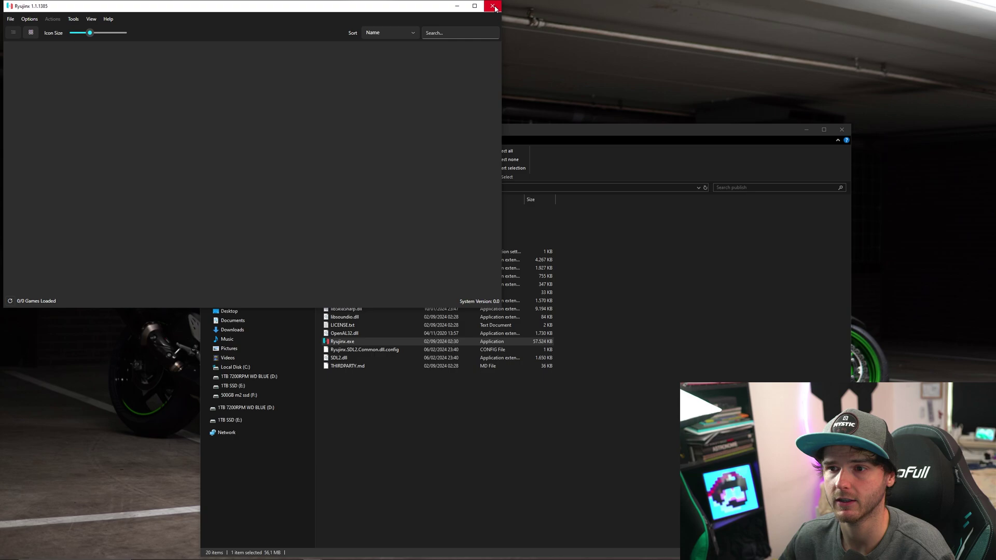
left_click(495, 8)
Go to %Appdata% and add the prod.keys and title.keys files to the system folder inside Ryujinx
left_click(334, 185)
type("%")
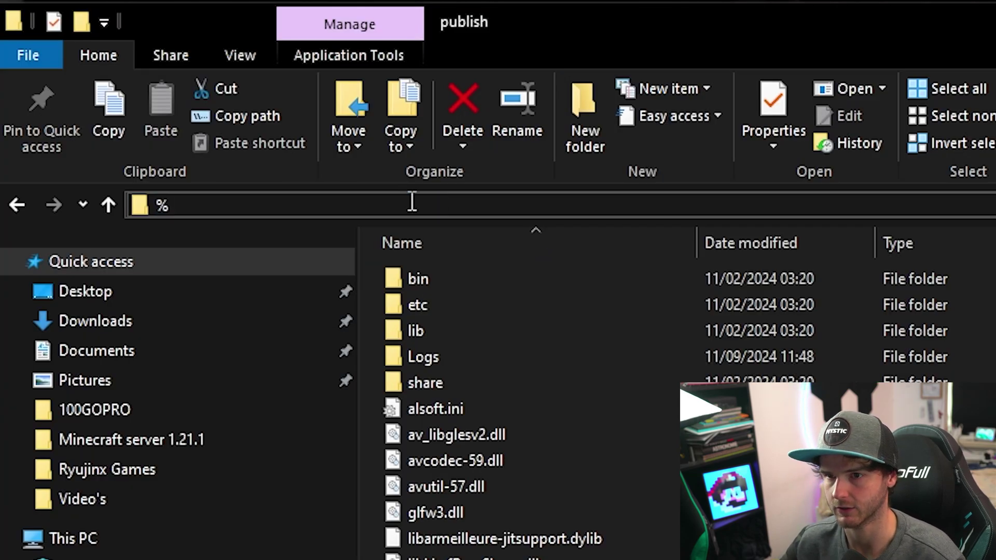
type("Appdata%")
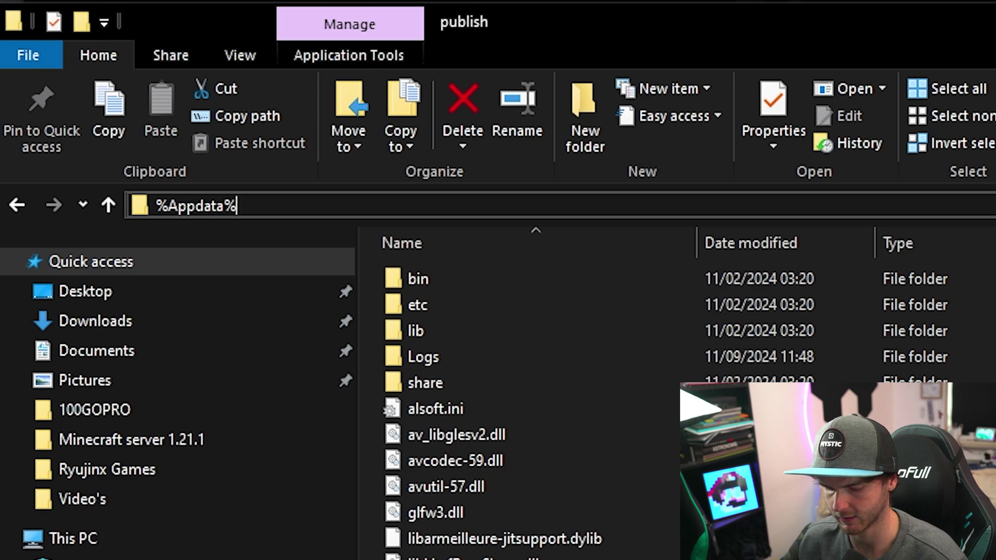
key("Return")
scroll(466, 519, "down", 8)
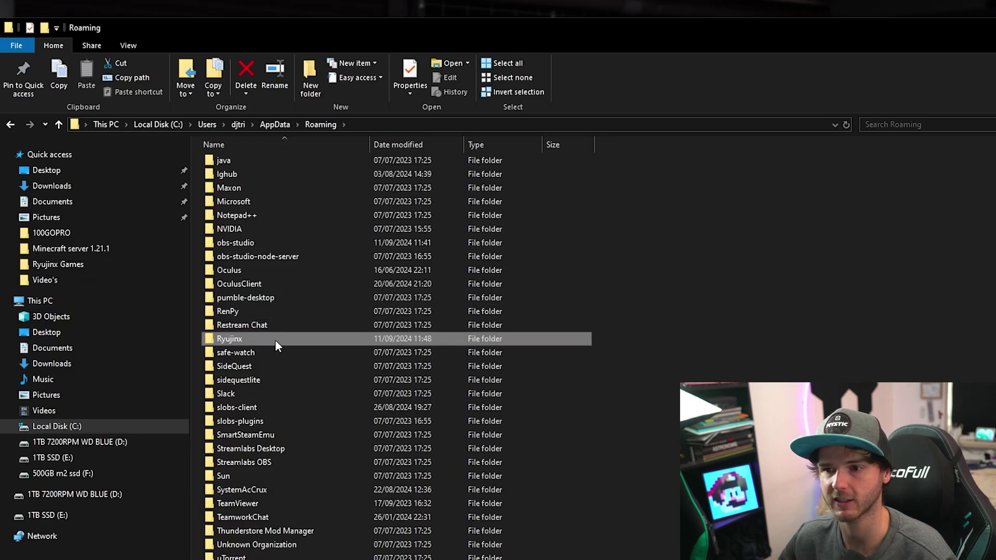
double_click(275, 340)
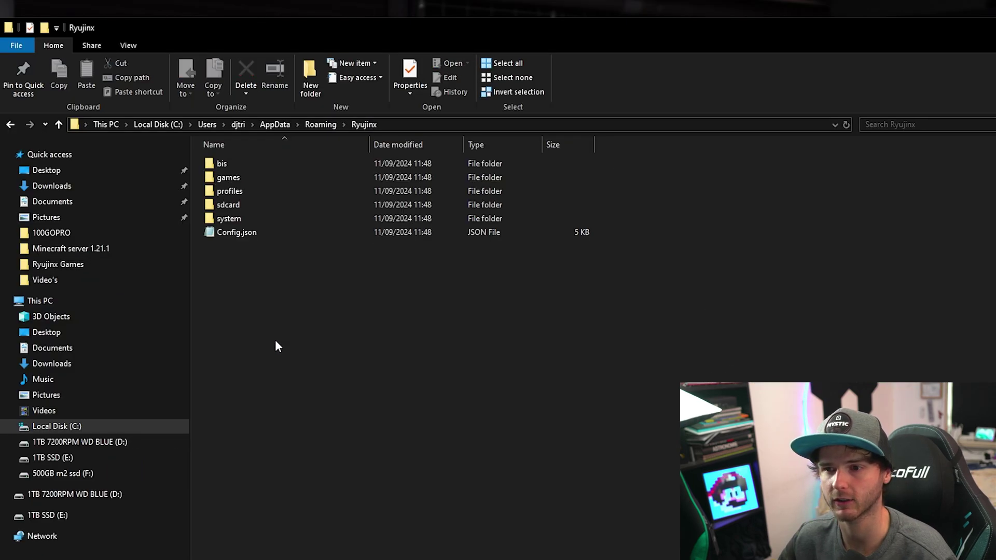
double_click(244, 215)
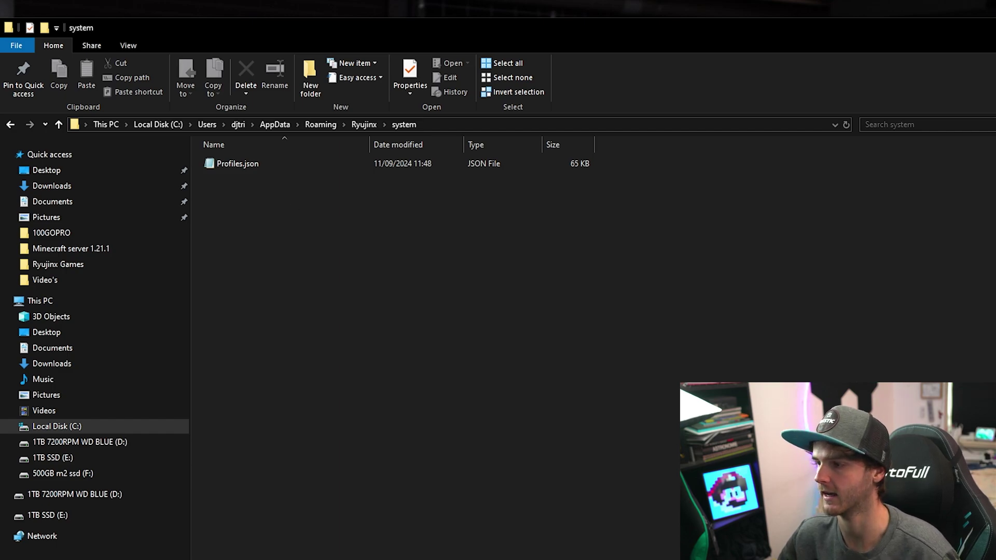
left_click_drag(995, 353, 578, 350)
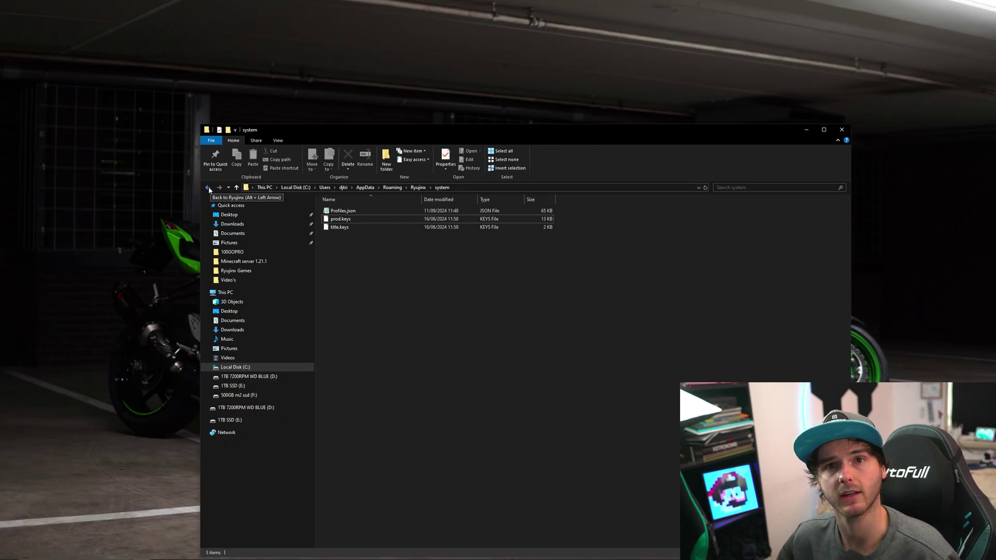
Return to the publish folder inside ryuijinx emu and launch Ryujinx.exe
left_click(208, 188)
left_click(208, 188)
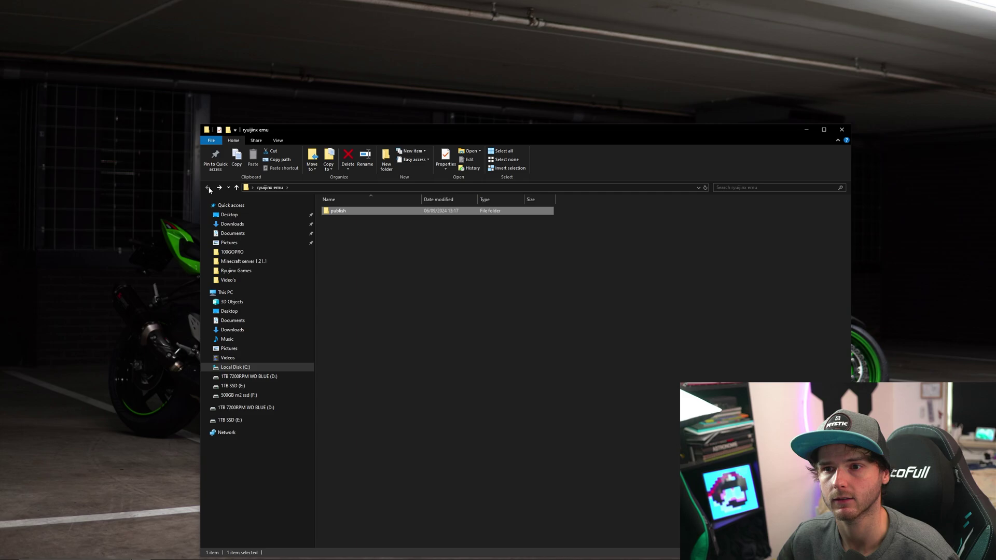
double_click(354, 213)
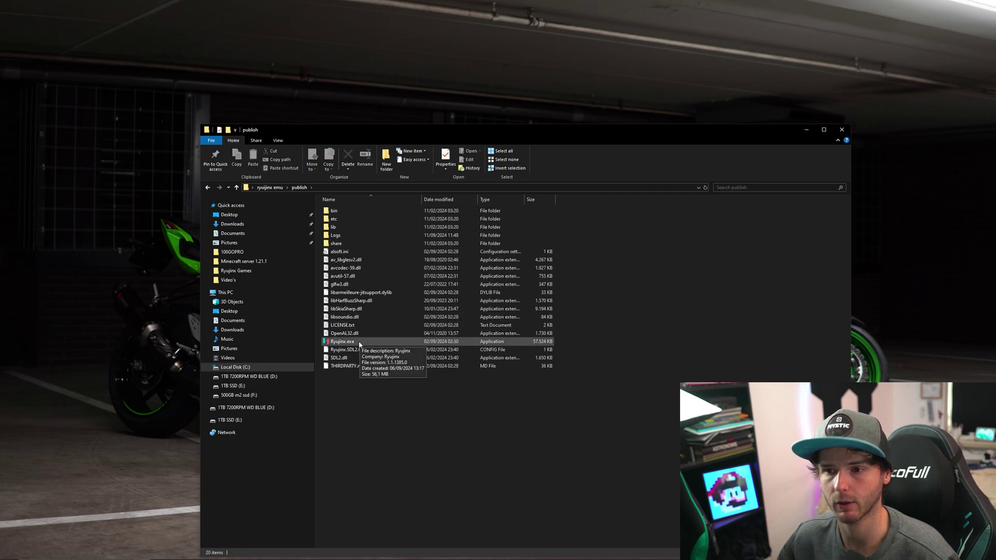
double_click(391, 315)
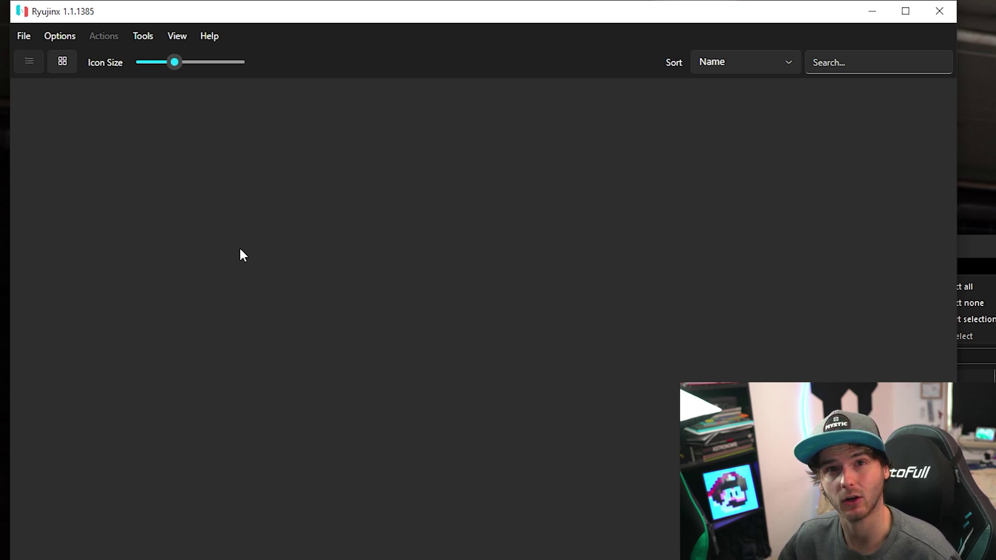
Install the firmware from Firmware.18.0.0.zip in the Downloads folder
left_click(145, 36)
mouse_move(157, 55)
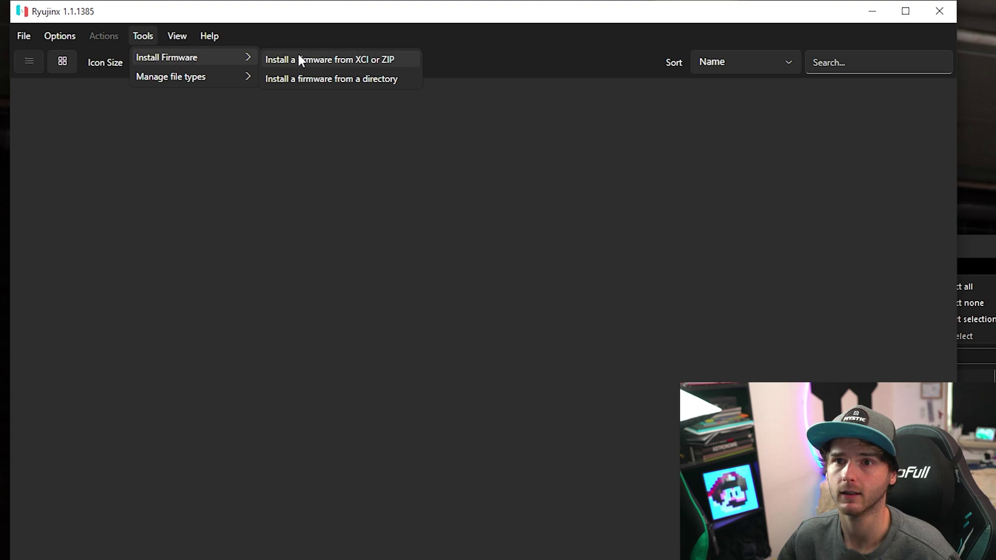
left_click(401, 60)
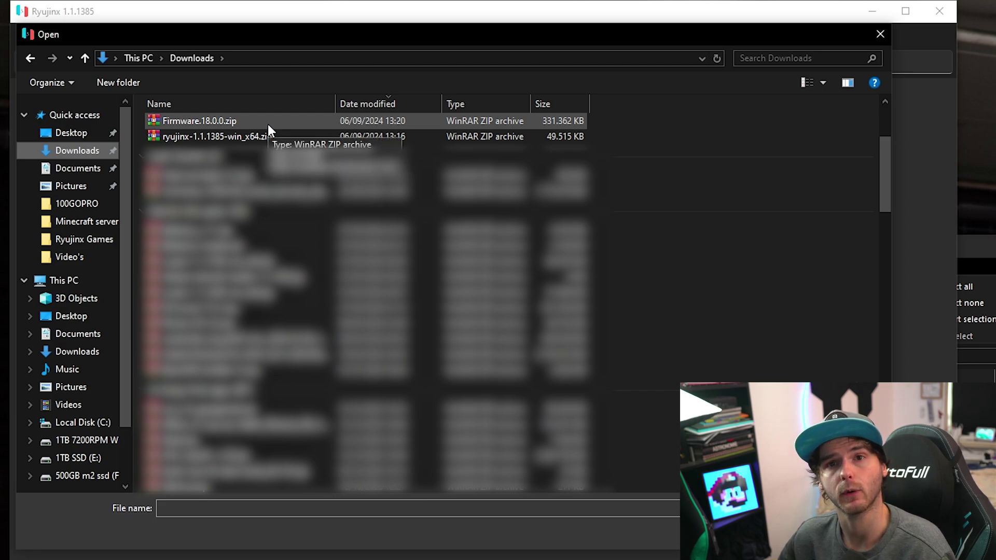
left_click(268, 123)
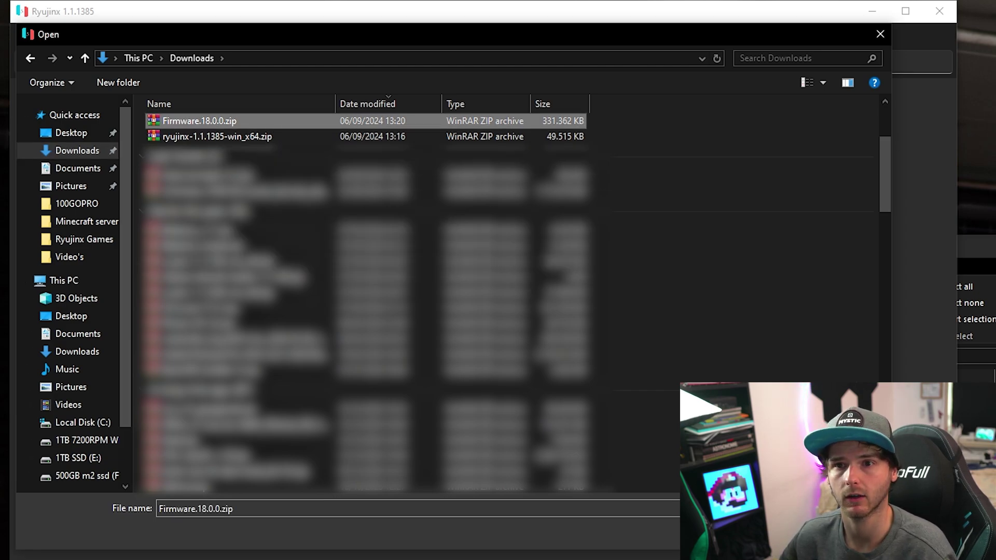
key("Return")
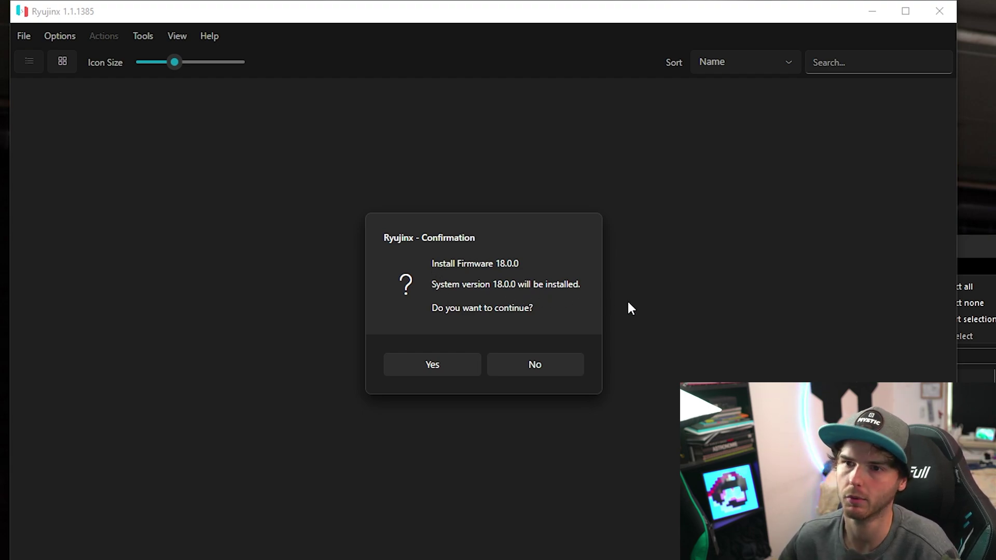
left_click(430, 366)
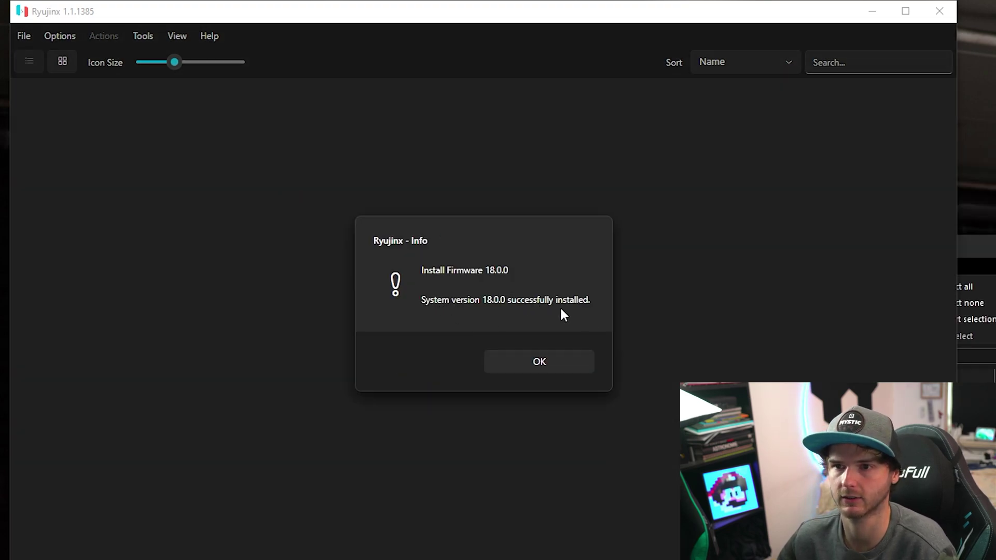
left_click(552, 362)
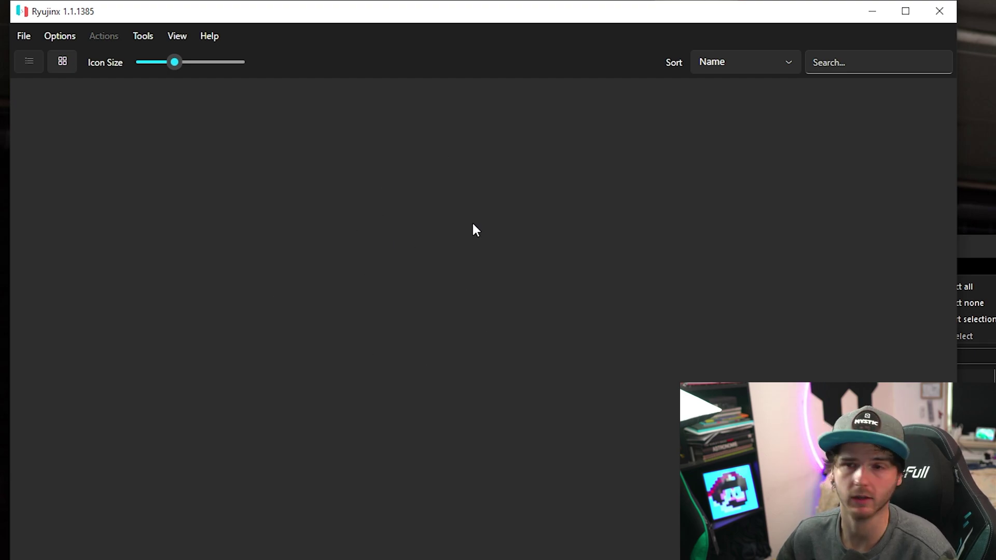
Add the Ryujinx Games folder on drive E: as a game directory and apply the setting
left_click(60, 36)
left_click(117, 157)
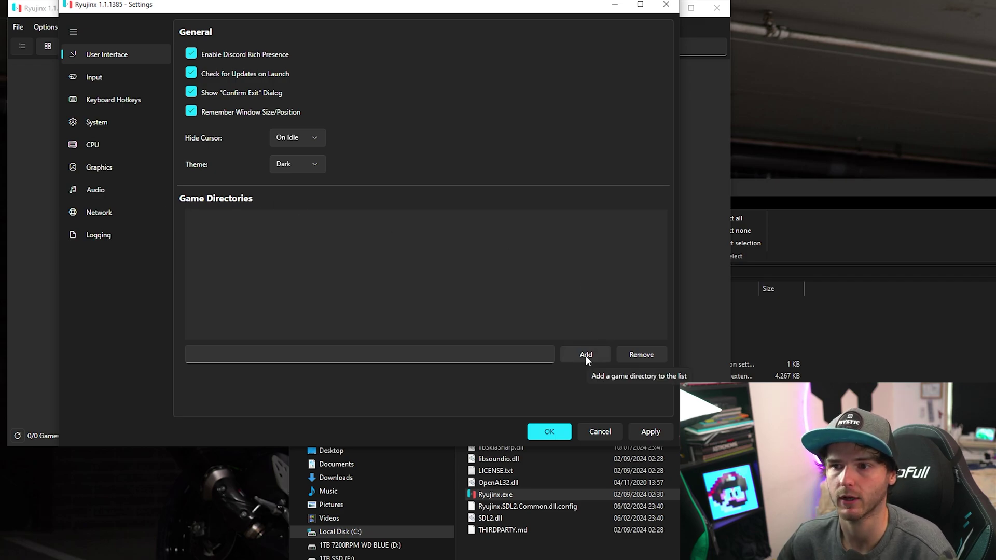
left_click(586, 356)
left_click(208, 202)
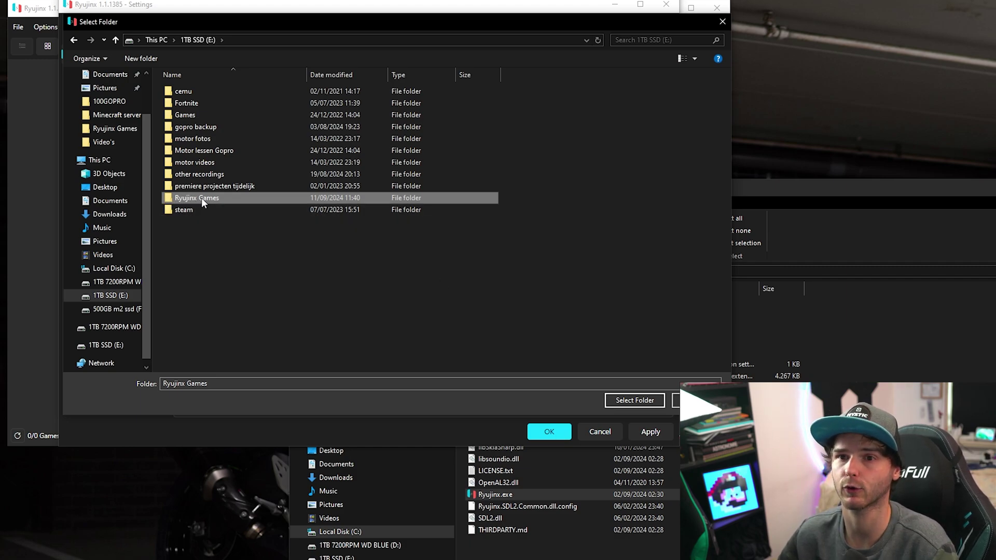
left_click(632, 400)
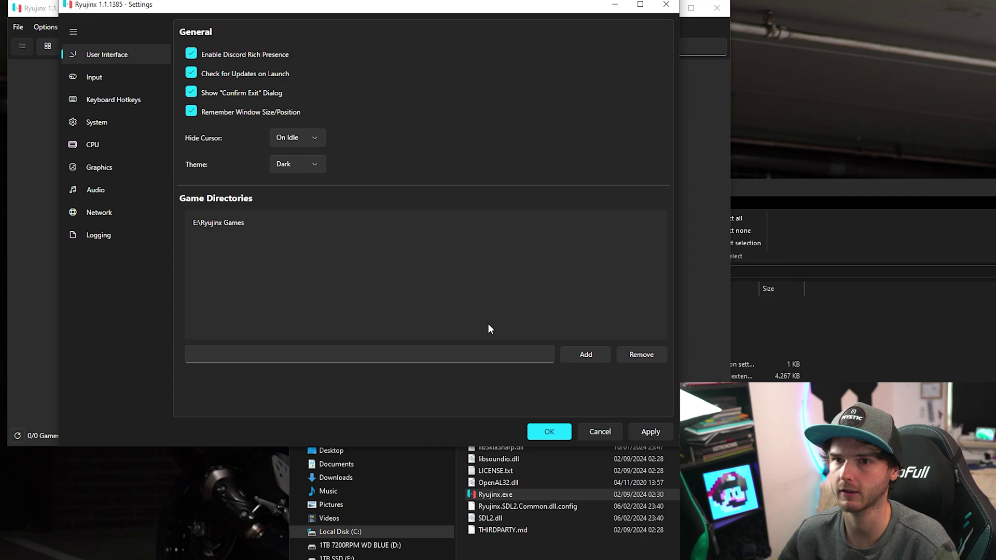
left_click(646, 431)
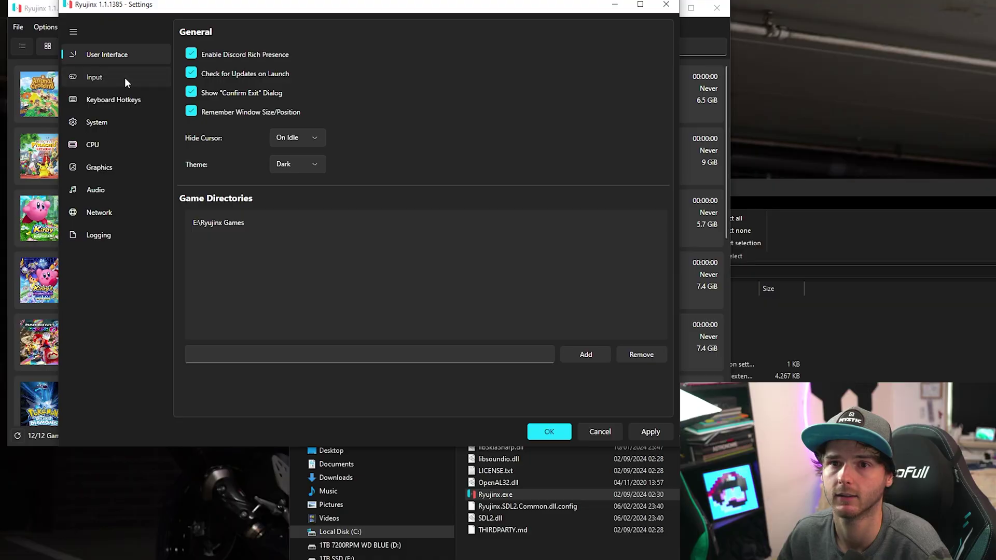
Set Player 1's input device to Xbox Series X Controller (0) and the controller type to Pro Controller
left_click(125, 82)
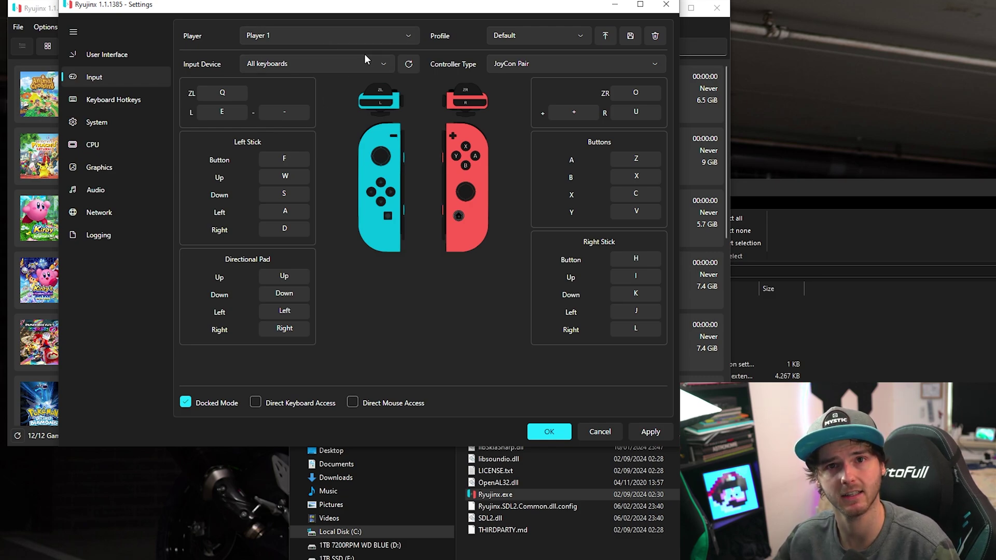
left_click(408, 64)
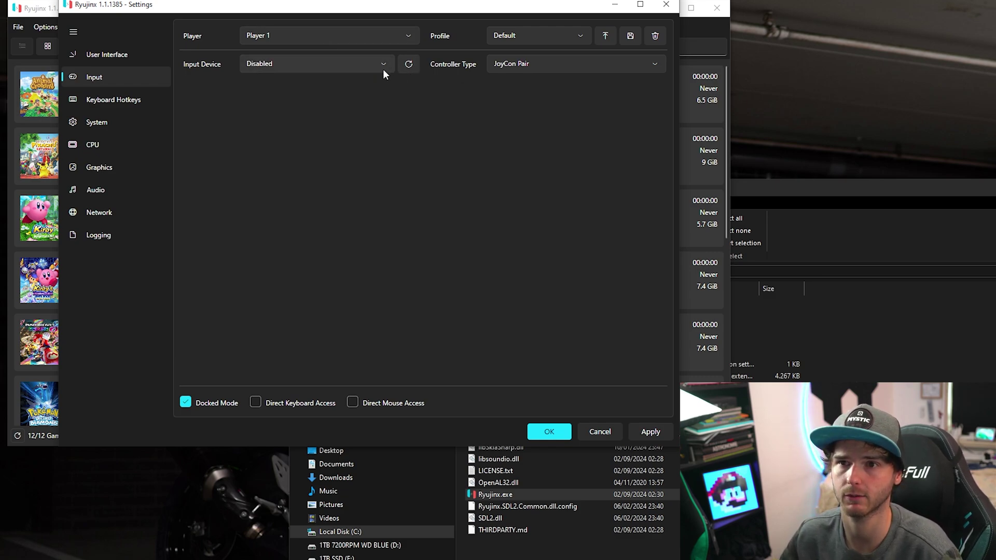
left_click(370, 63)
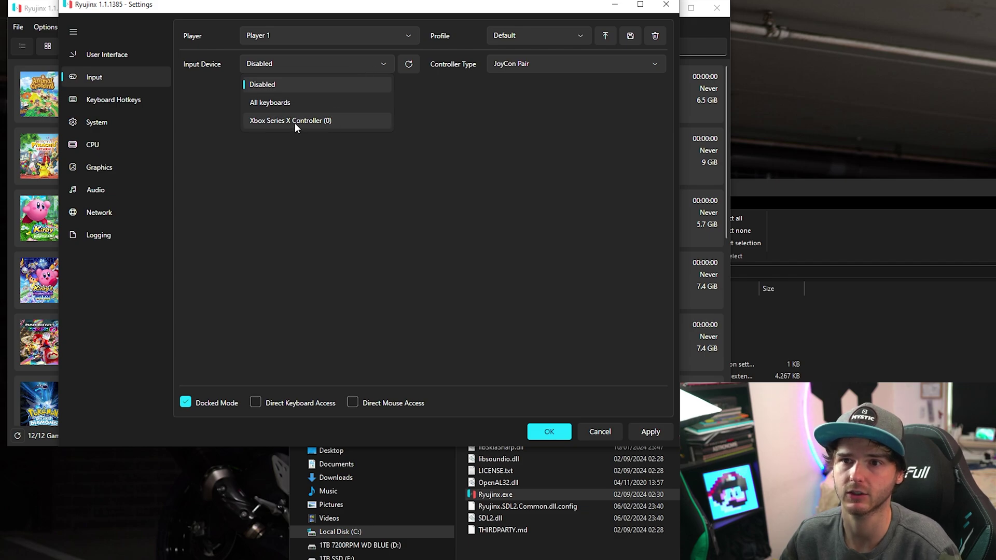
left_click(308, 121)
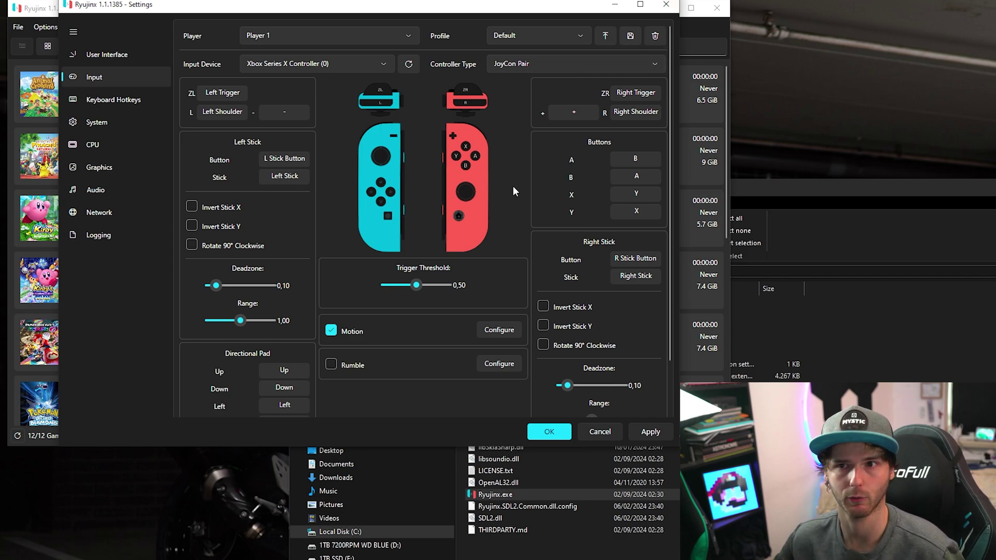
left_click(526, 63)
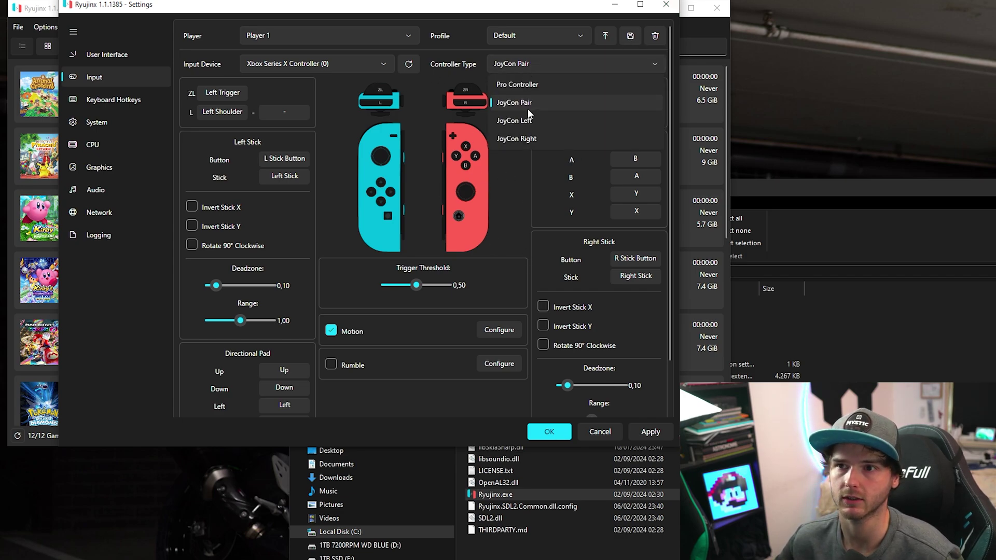
left_click(527, 85)
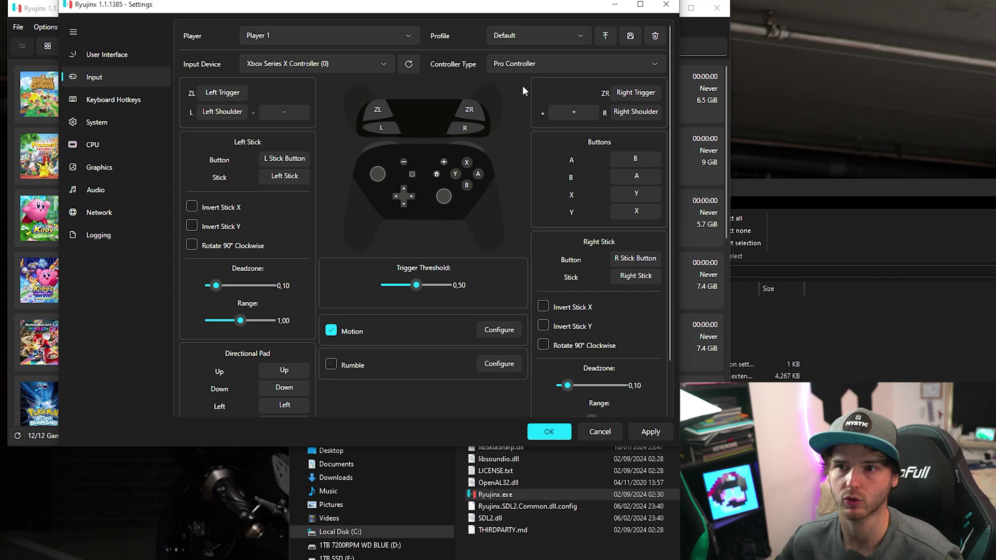
Enable Ignore Missing Services among the system hacks
left_click(113, 125)
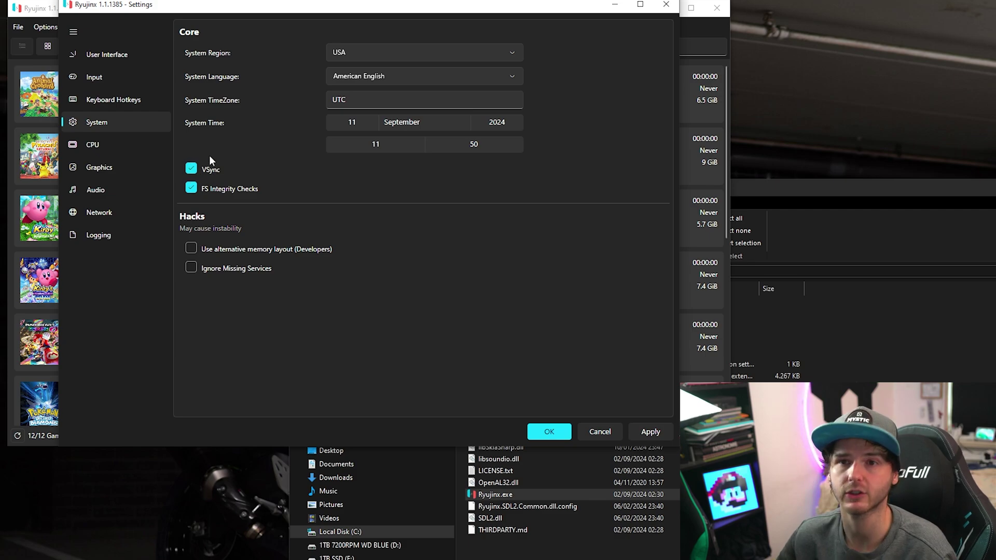
left_click(191, 267)
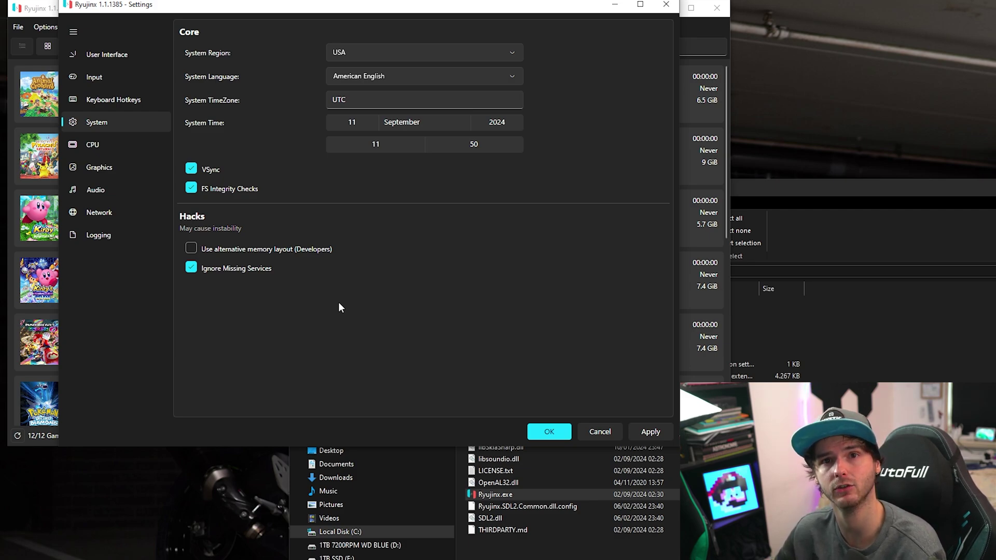
Review the available Memory Manager Mode options in the CPU settings
left_click(128, 147)
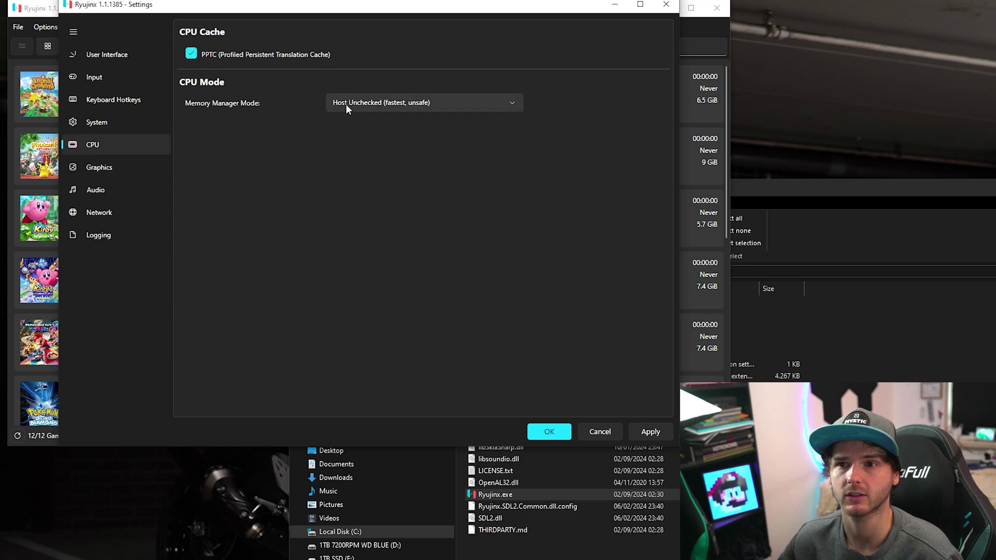
mouse_move(331, 106)
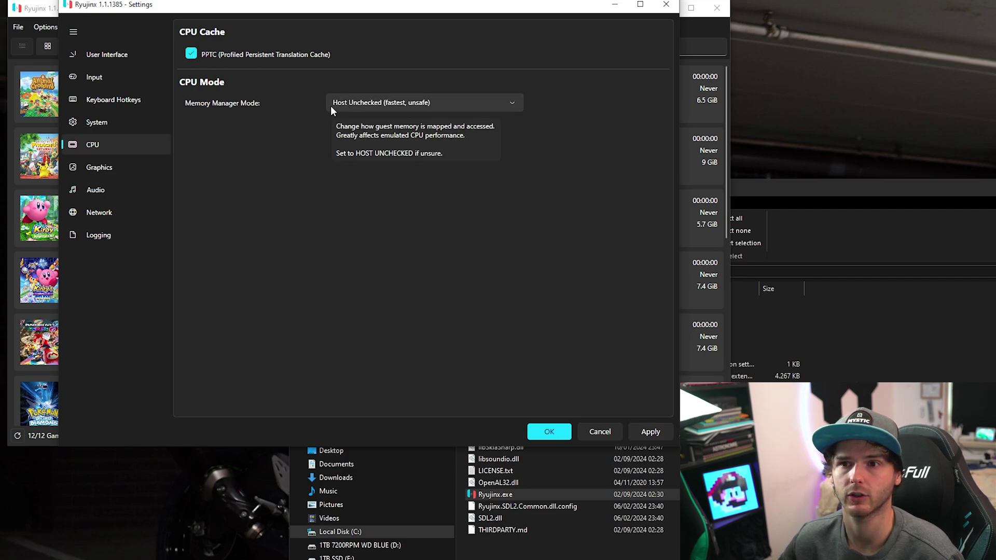
left_click(401, 108)
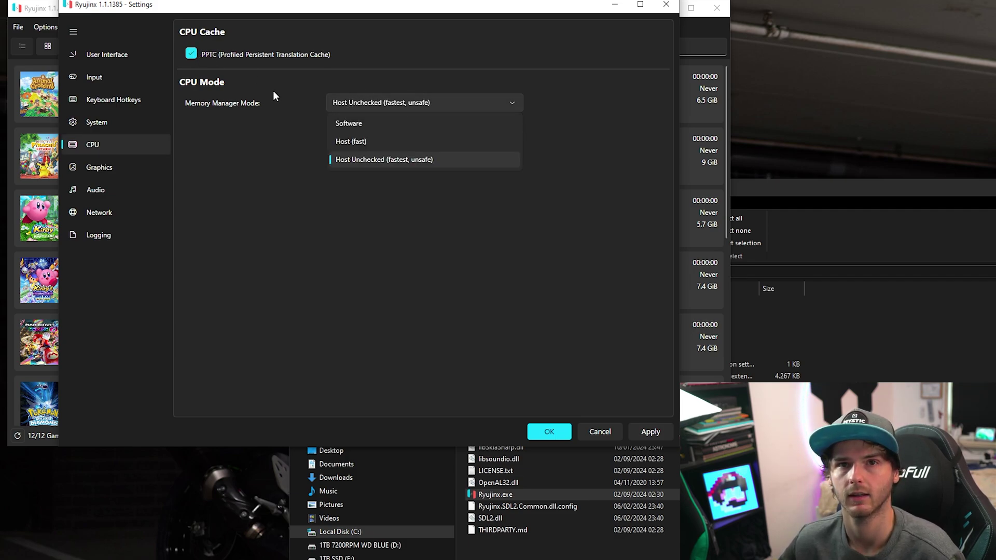
mouse_move(348, 147)
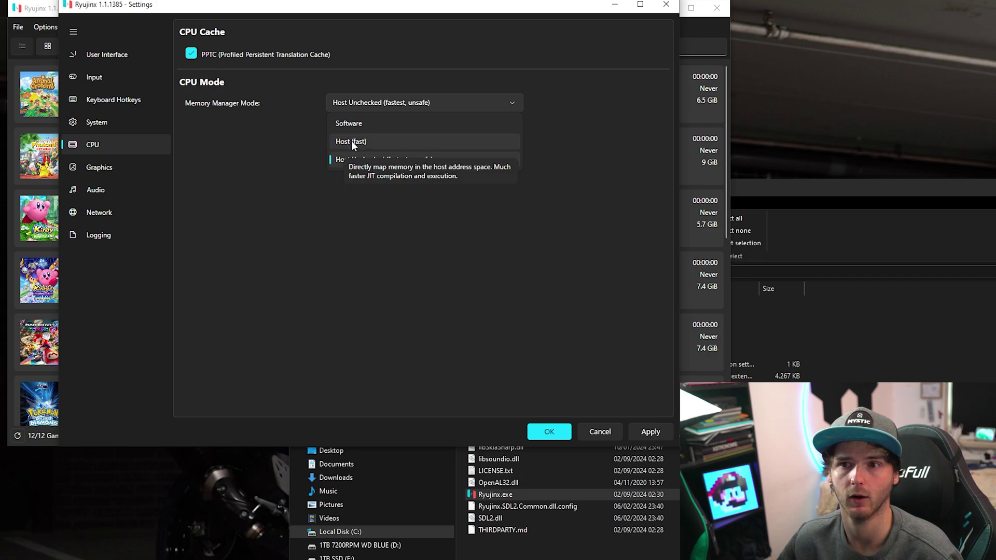
Select the NVIDIA GeForce RTX 4070 Ti as the preferred GPU and check the graphics backend choices, keeping Vulkan
left_click(132, 165)
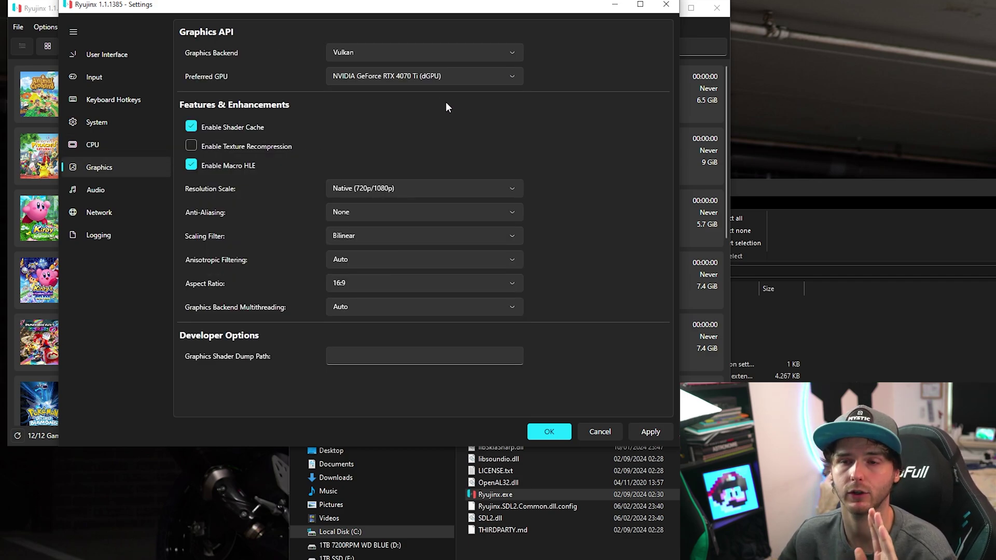
left_click(415, 76)
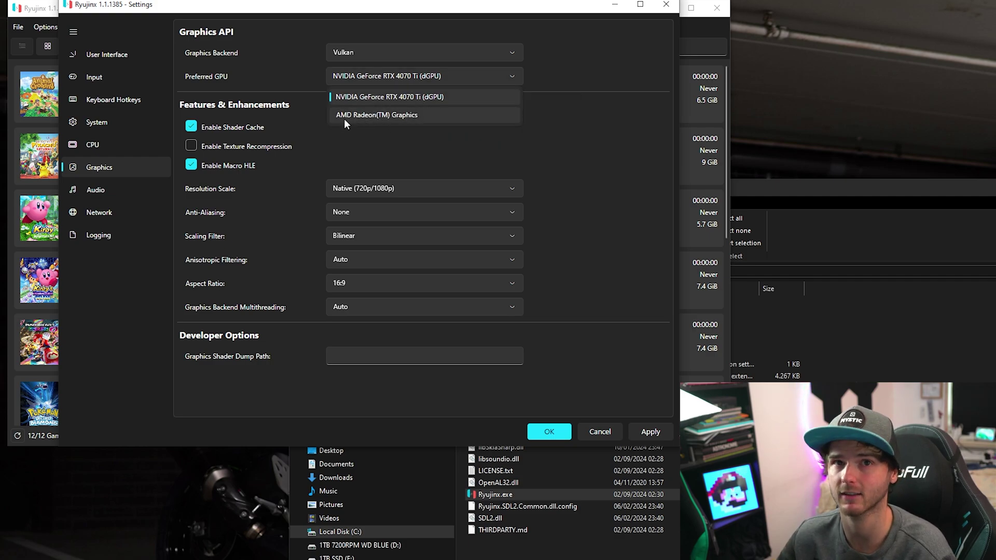
left_click(425, 98)
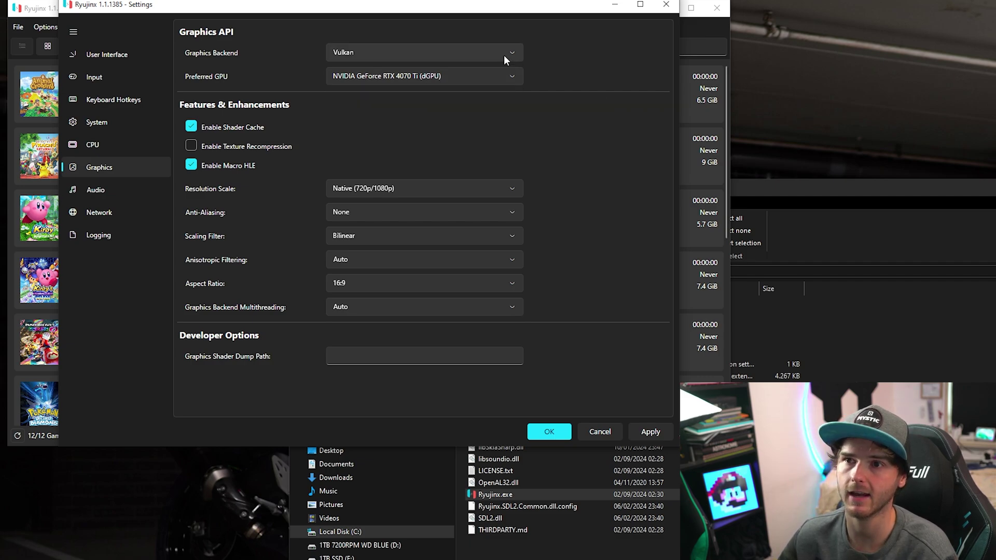
mouse_move(503, 55)
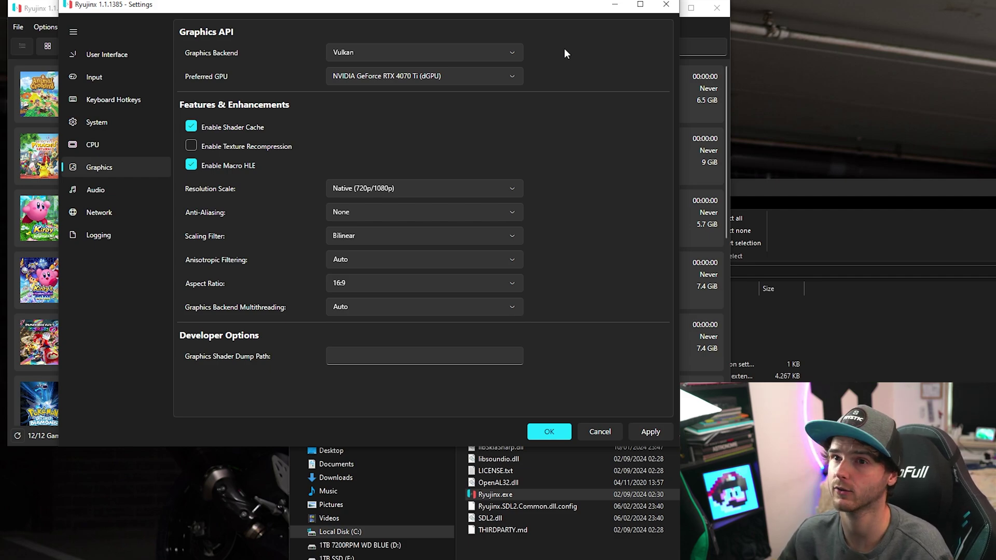
mouse_move(512, 52)
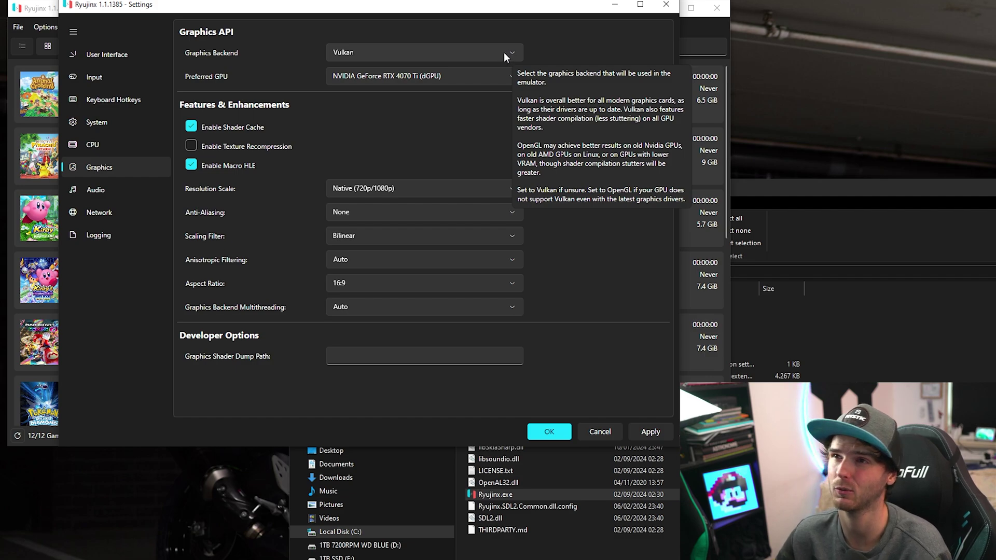
left_click(503, 53)
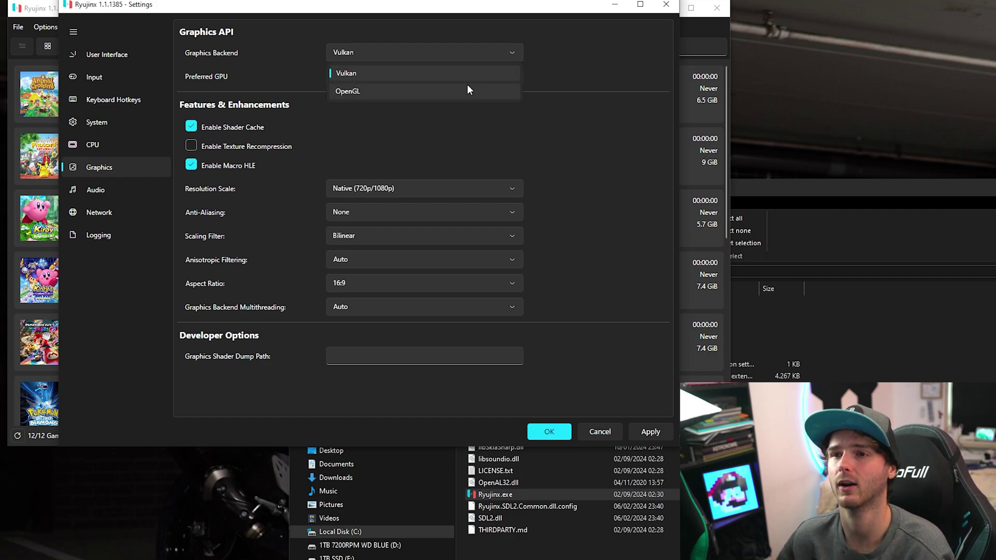
left_click(542, 123)
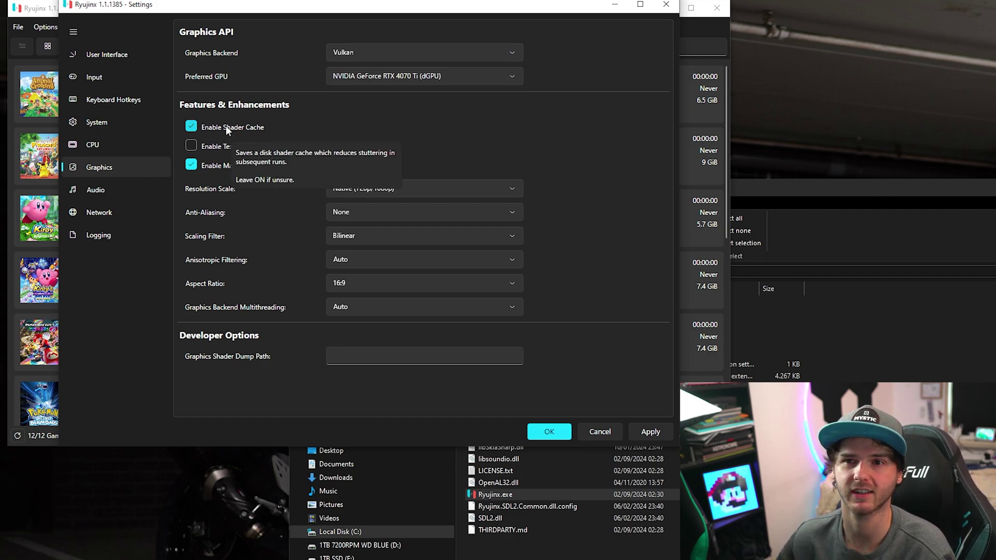
Set the graphics resolution scale to 2x (1440p/2160p) and anti-aliasing to SMAA Ultra
left_click(446, 187)
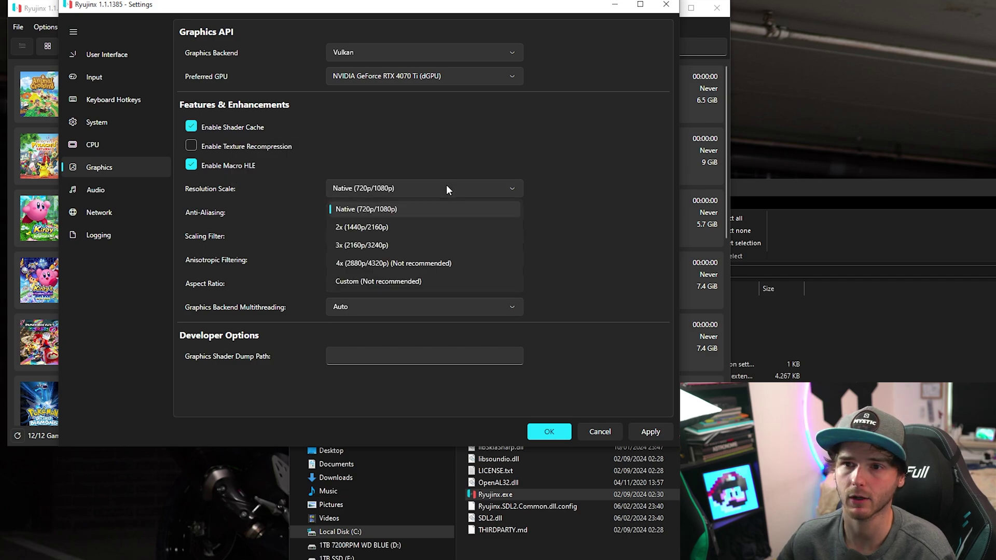
left_click(406, 226)
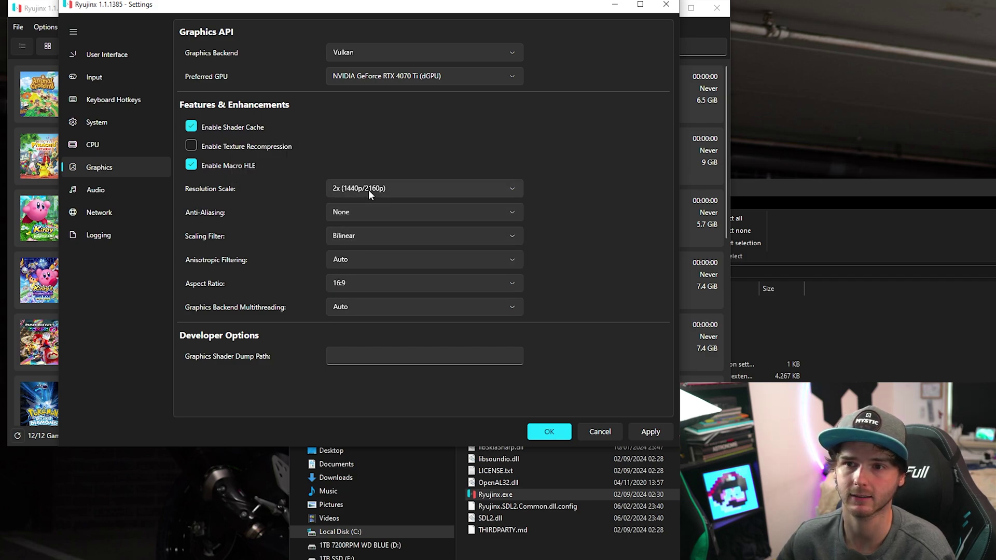
left_click(421, 188)
key("Escape")
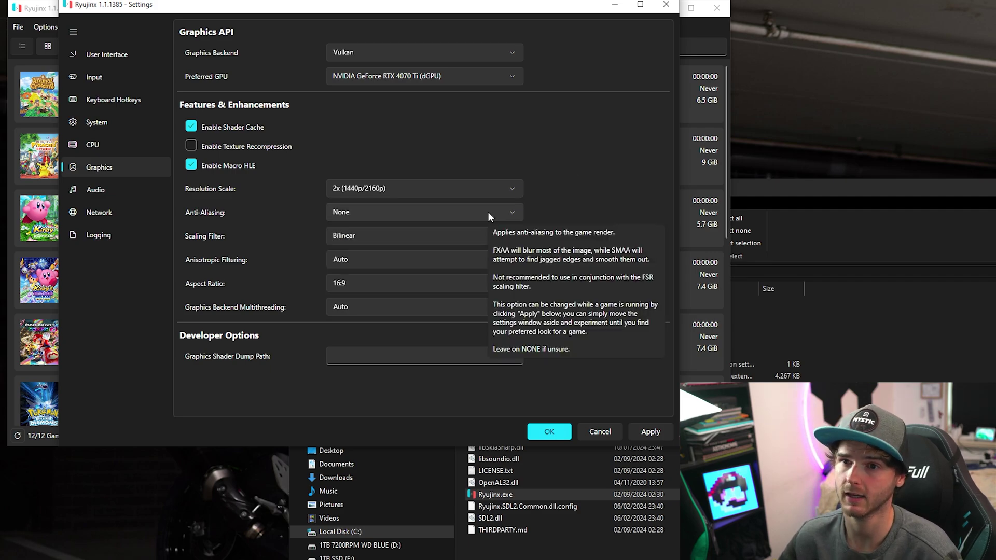
left_click(486, 216)
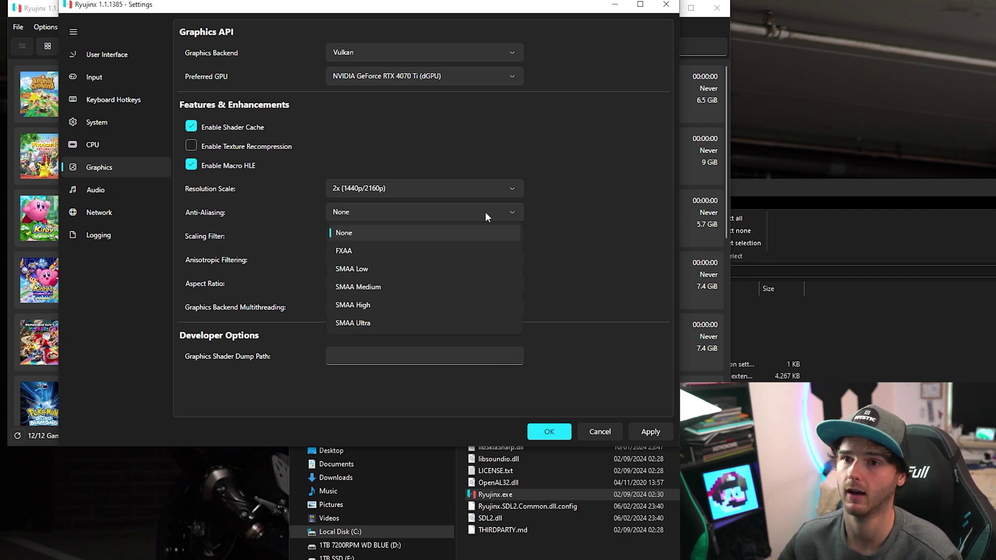
left_click(395, 326)
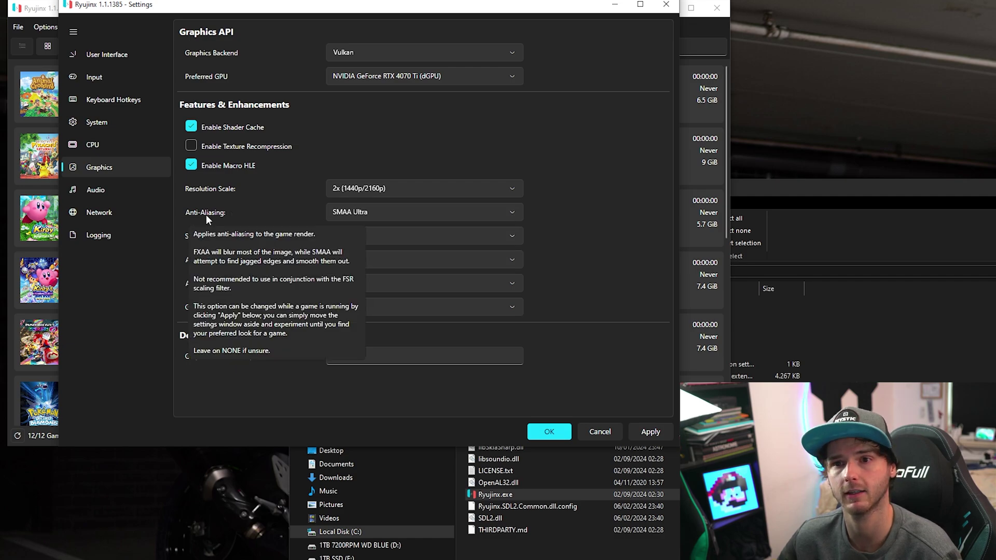
Set the scaling filter to Nearest and anisotropic filtering to 16x in the graphics settings
left_click(358, 237)
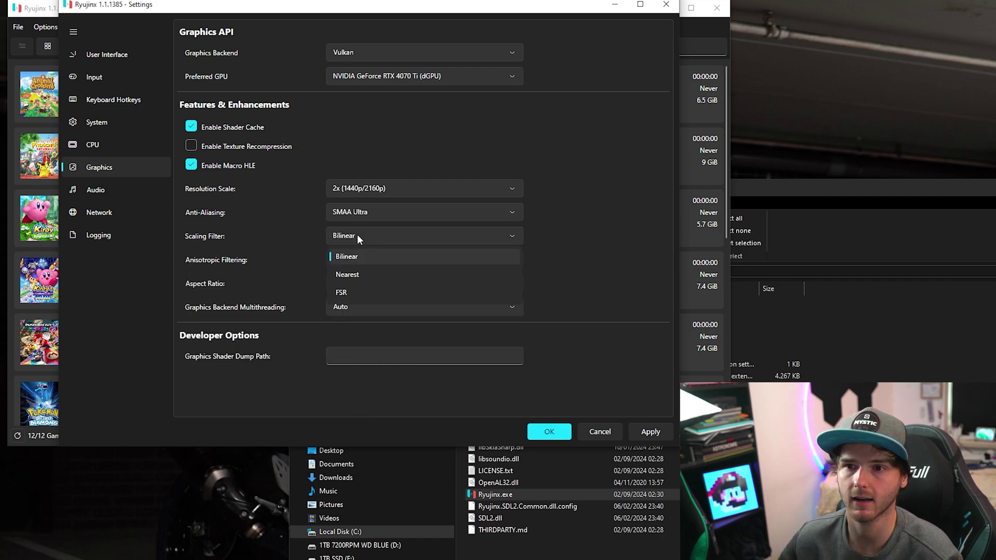
left_click(367, 274)
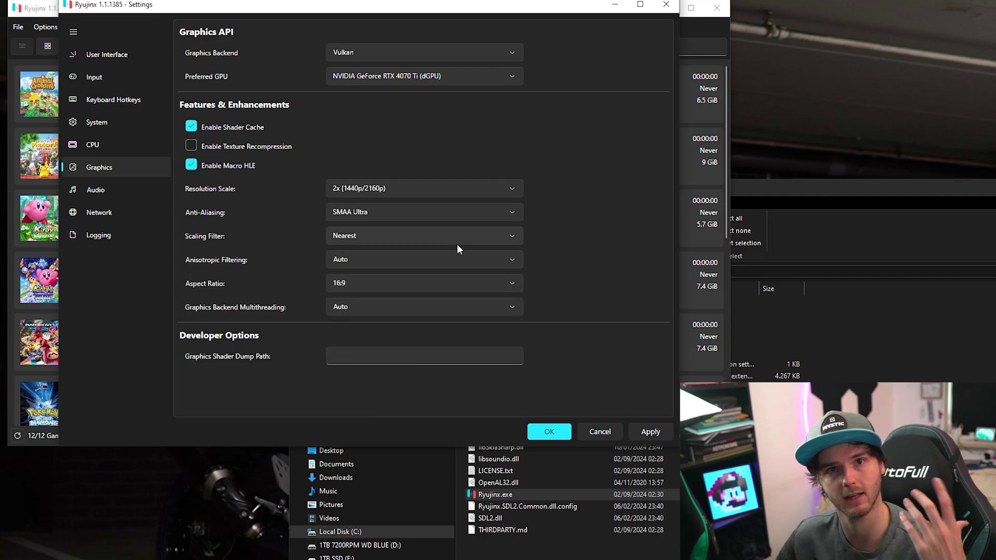
left_click(435, 260)
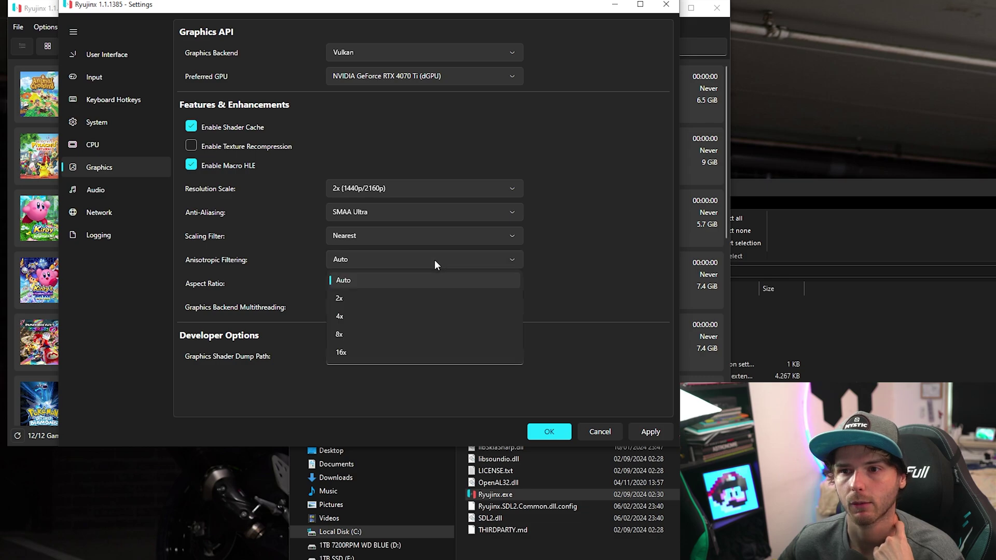
left_click(387, 352)
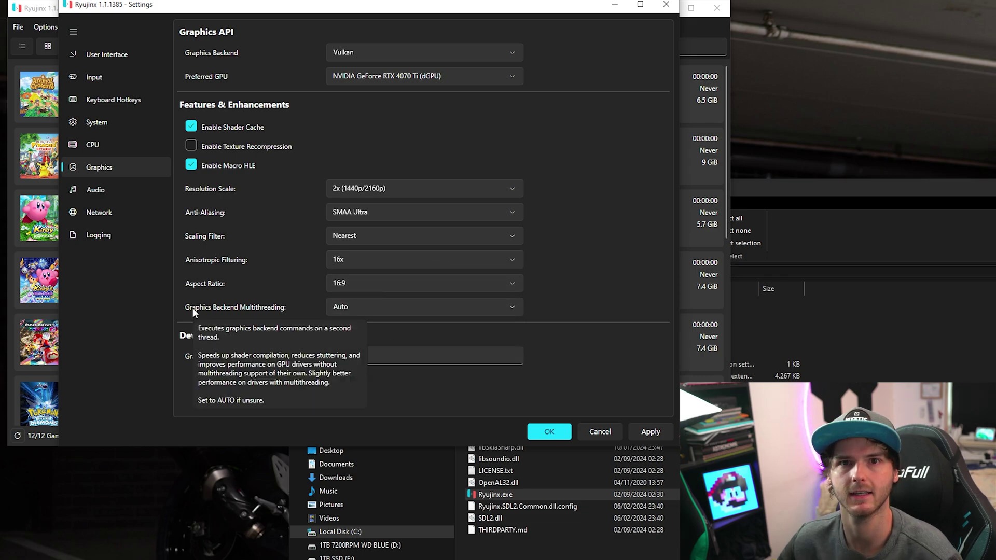
Review the options for Graphics Backend Multithreading
left_click(363, 312)
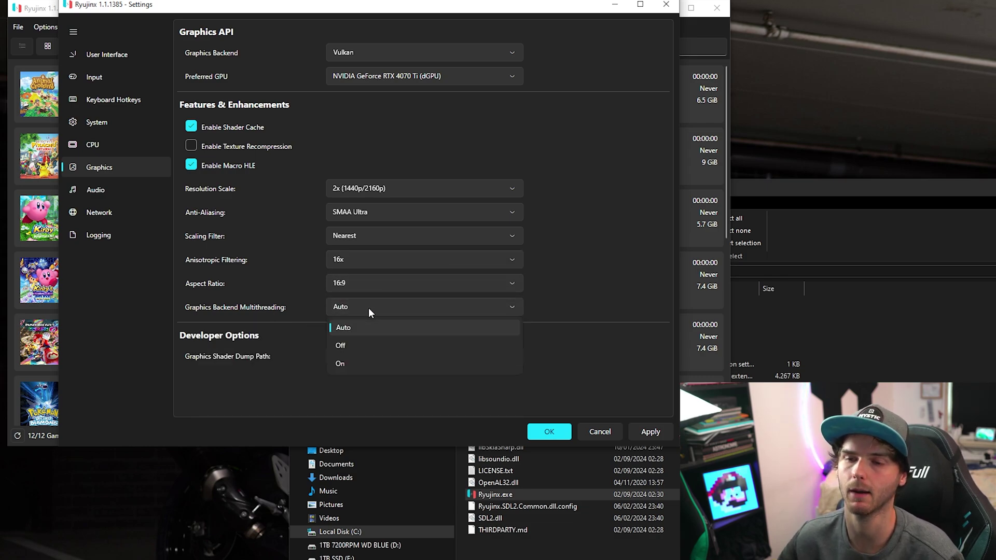
left_click(521, 310)
mouse_move(509, 307)
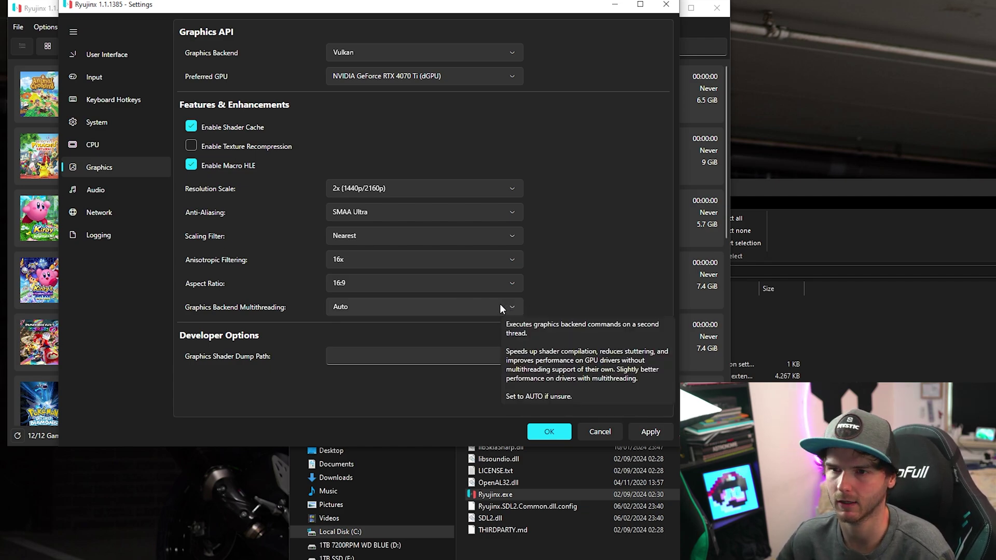
Check the audio backend options and lower the emulator's audio volume to 47
left_click(116, 192)
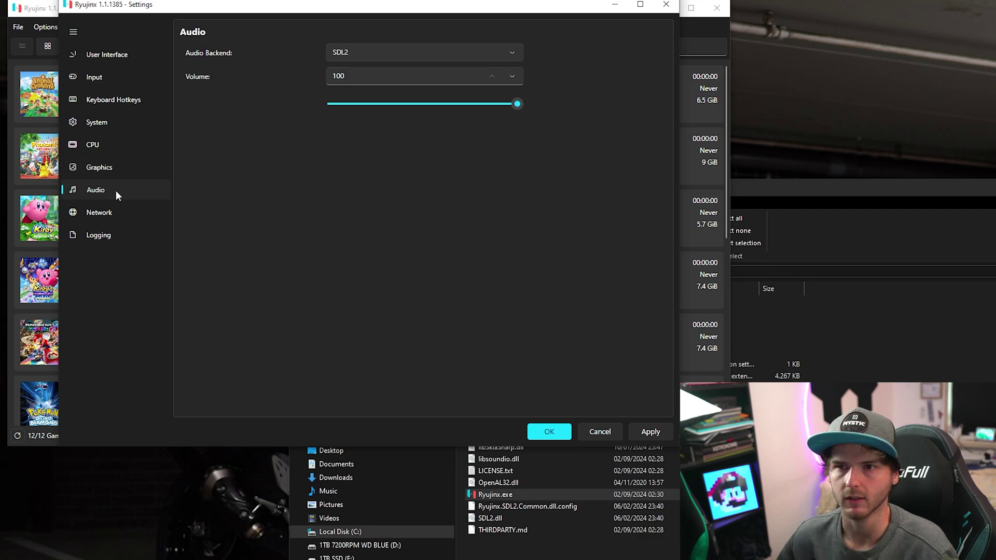
left_click(372, 49)
left_click(304, 55)
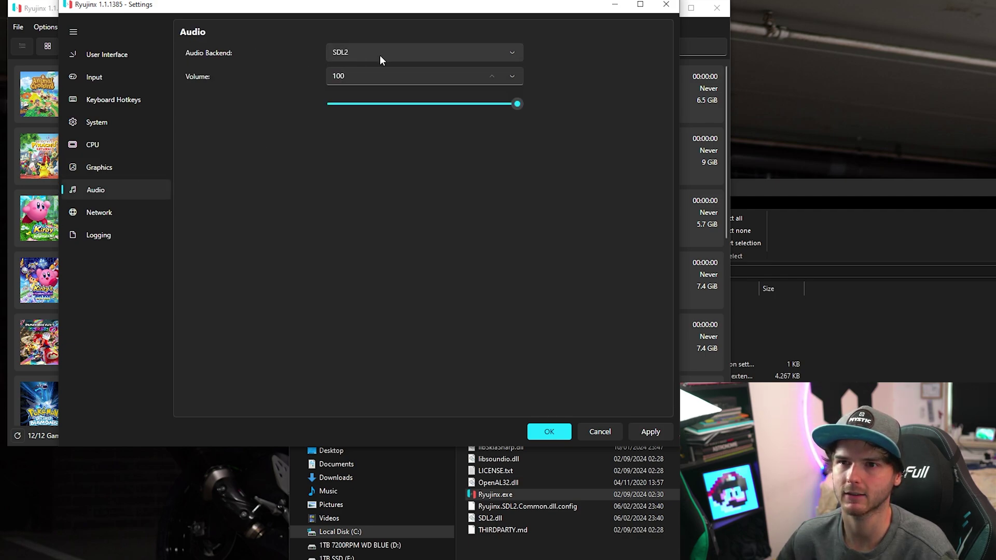
left_click(418, 103)
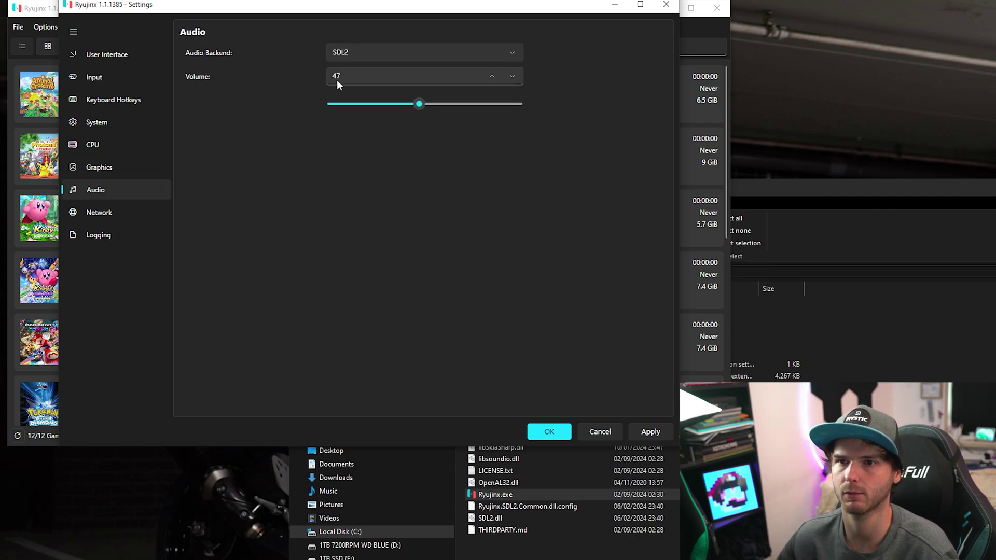
Disable logging to file and the stub, info, warning, error and guest logs in the logging settings
left_click(98, 212)
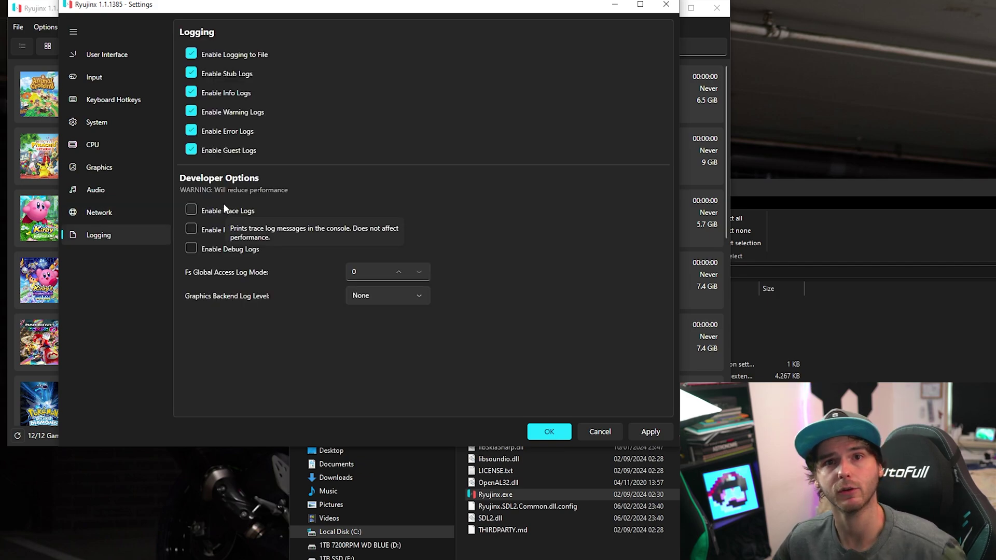
left_click(191, 54)
left_click(191, 73)
left_click(191, 91)
left_click(191, 111)
left_click(190, 130)
left_click(191, 150)
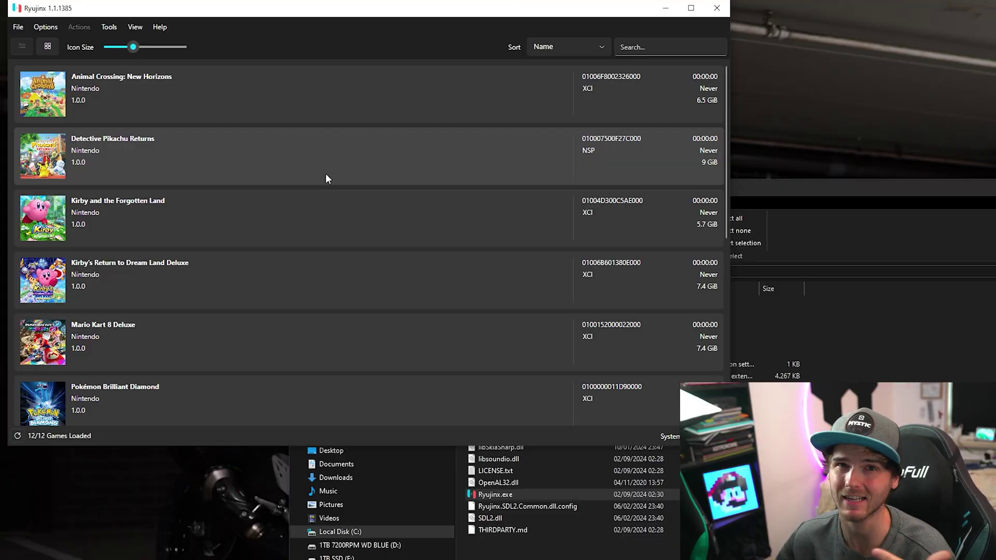
Select the bundled version 1.3.0 title update for Super Mario Odyssey and save it
scroll(326, 174, "down", 6)
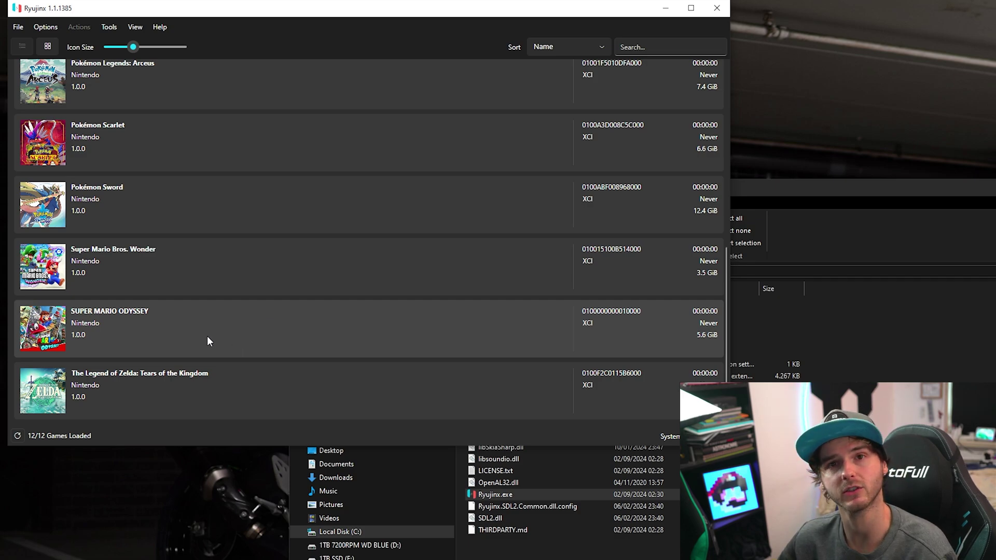
right_click(207, 333)
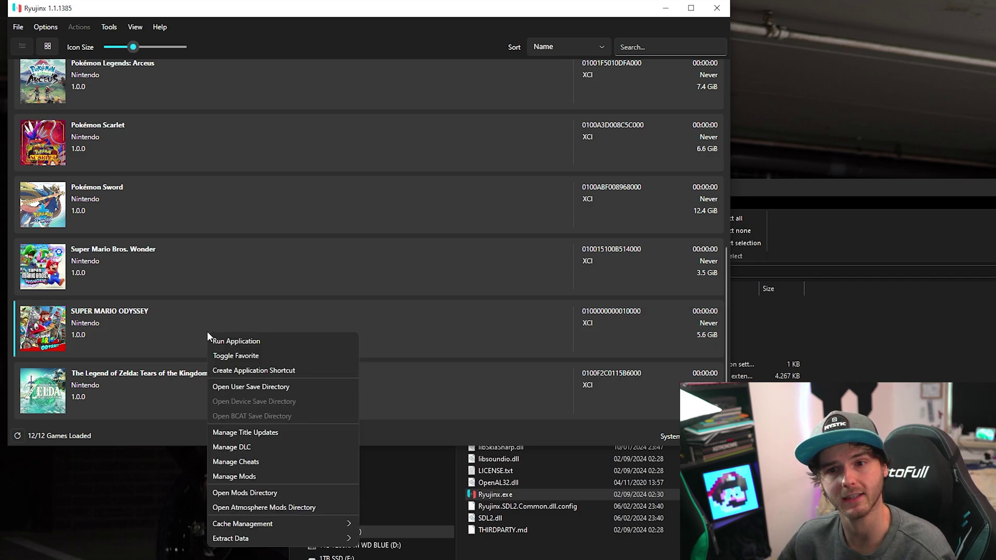
left_click(279, 433)
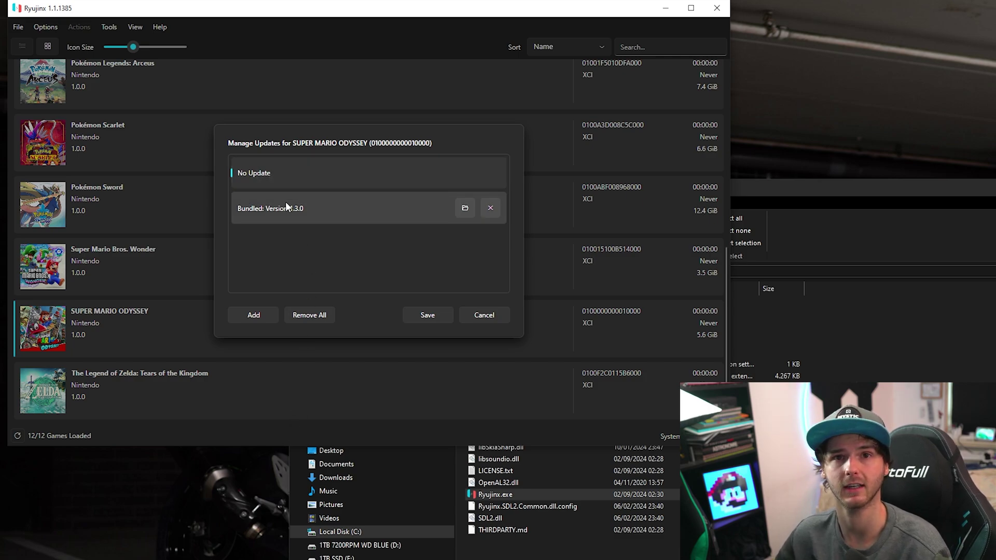
left_click(313, 210)
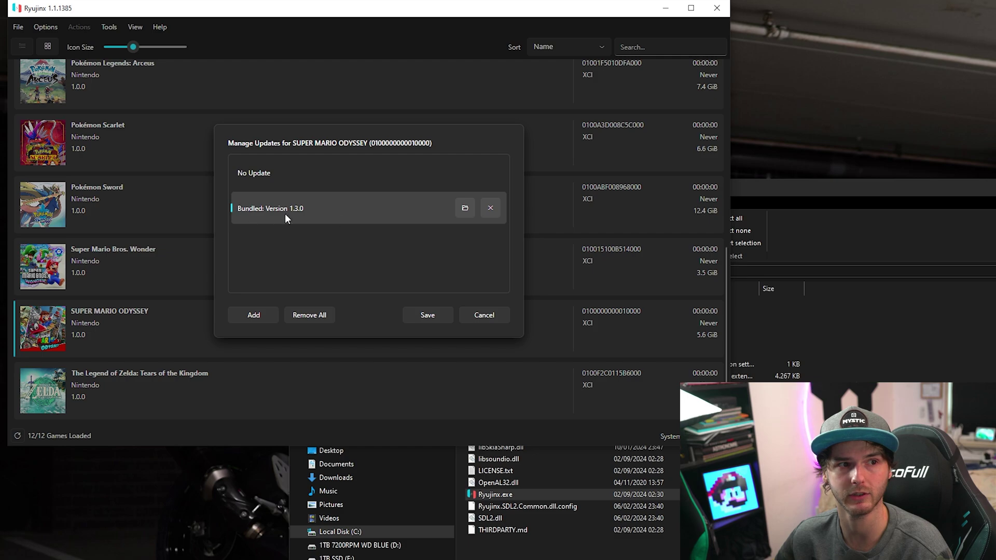
left_click(432, 318)
Apply the version 1.3.2 title update to Pokémon Sword and save it
scroll(241, 327, "down", 10)
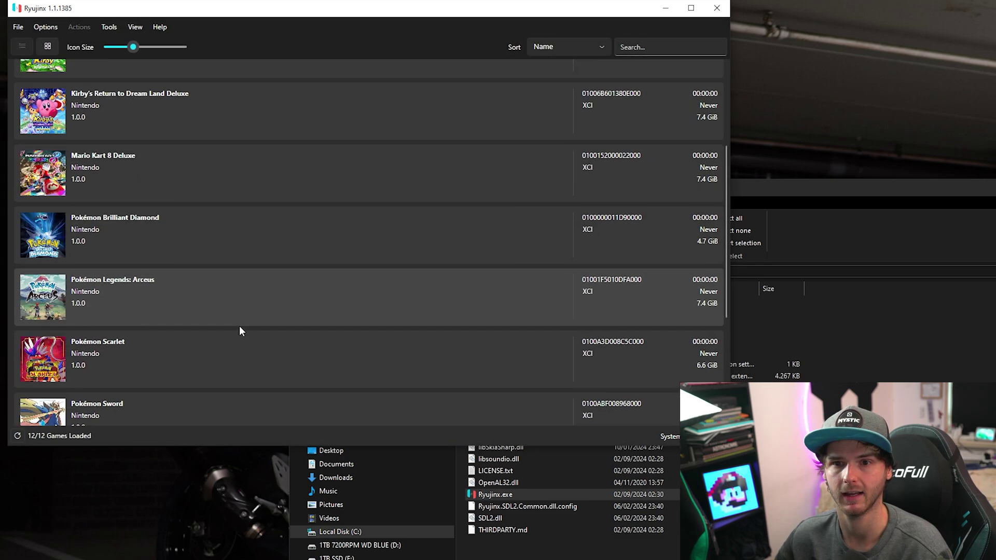
left_click(73, 338)
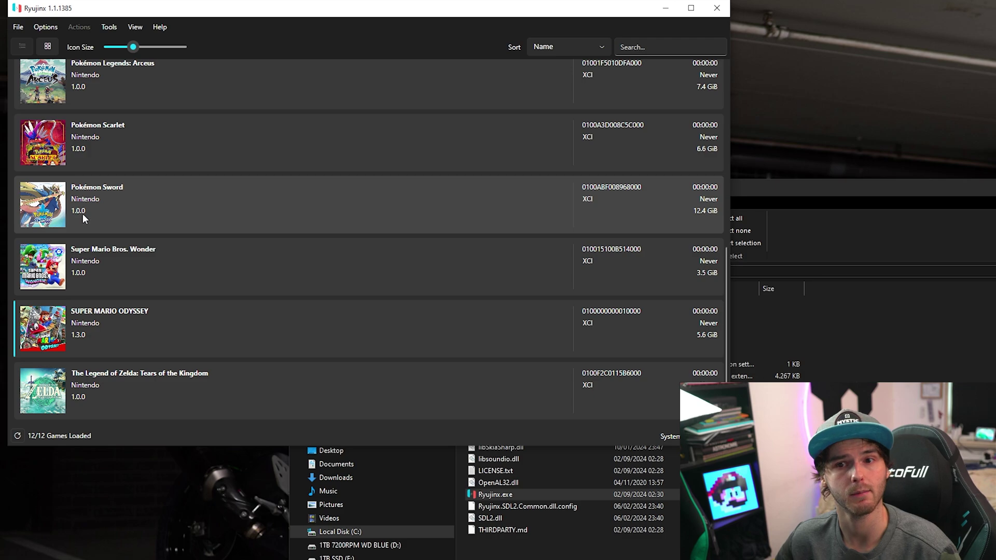
left_click(64, 212)
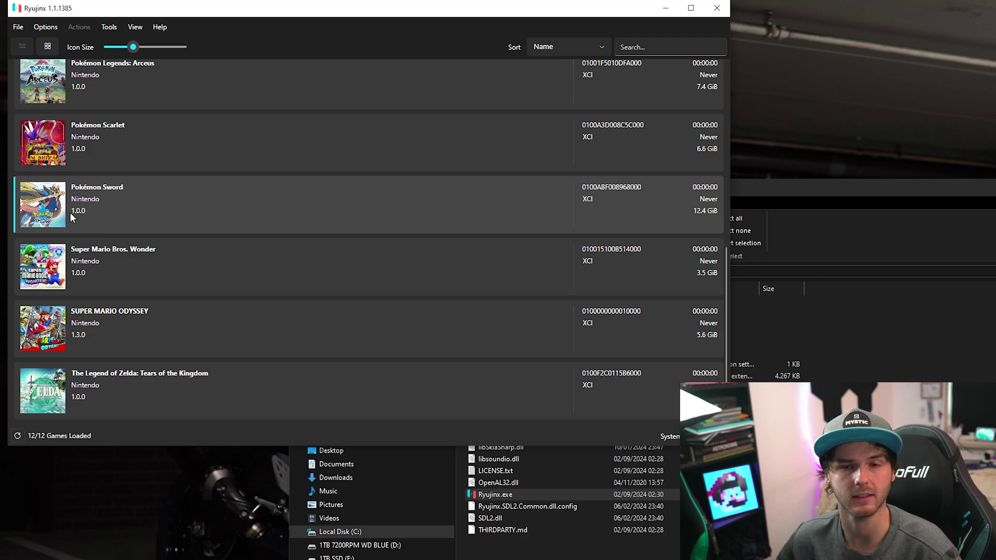
right_click(111, 211)
left_click(156, 301)
left_click(428, 317)
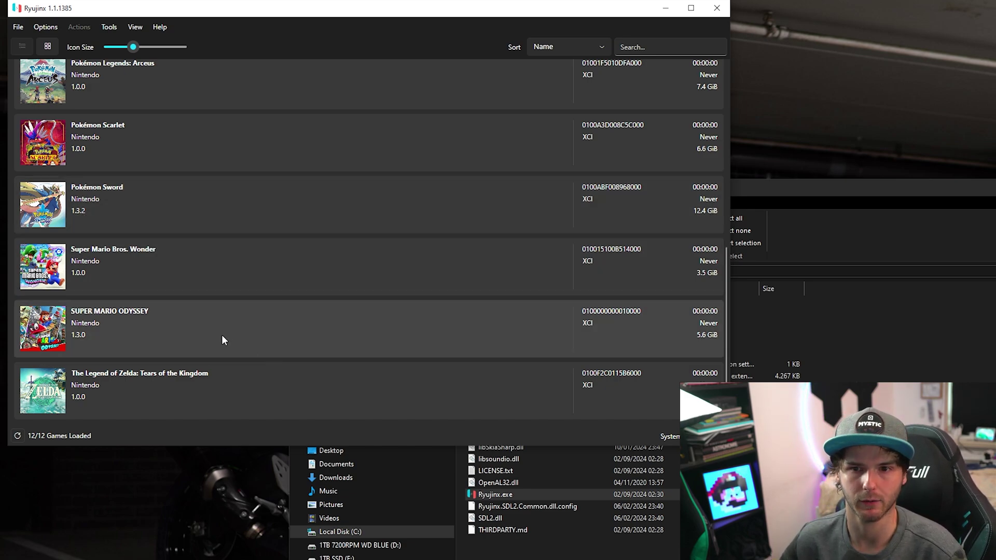
Open the downloadable content list for Pokémon Sword and save it with both bundled items enabled
right_click(148, 344)
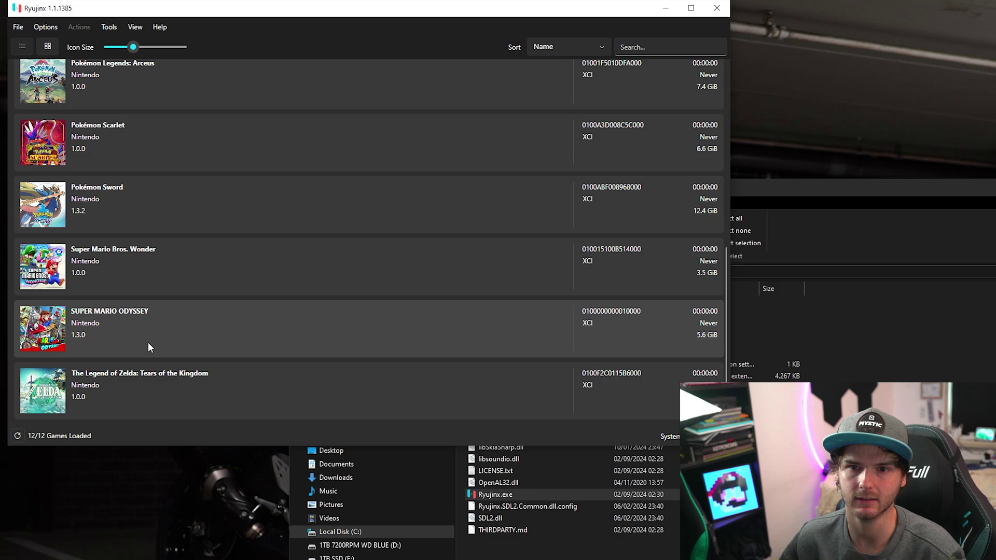
left_click(201, 459)
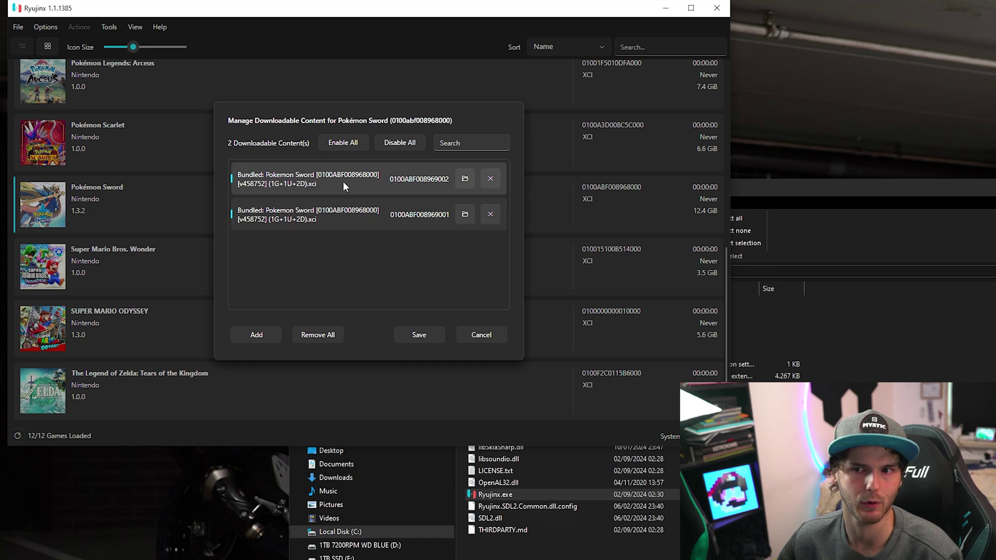
left_click(247, 229)
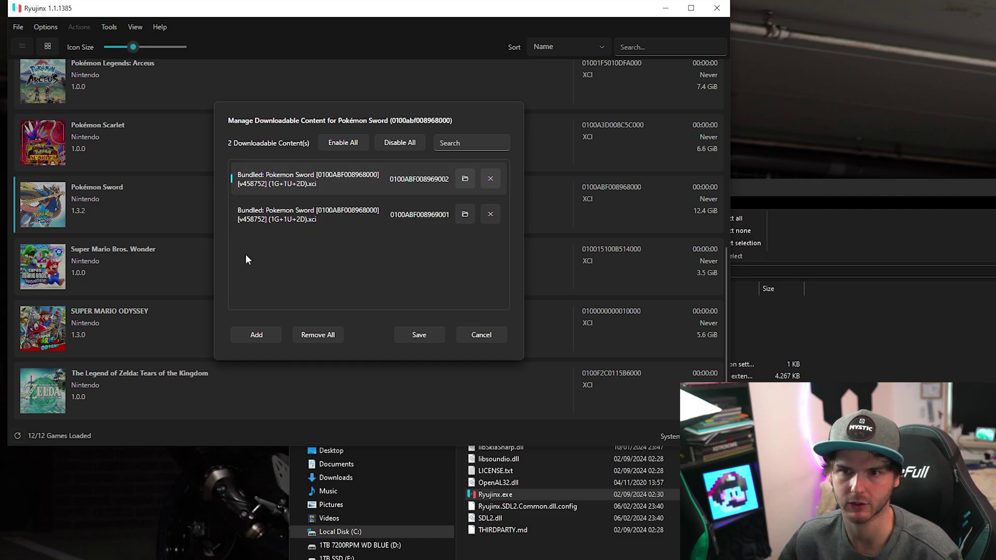
left_click(255, 226)
left_click(439, 336)
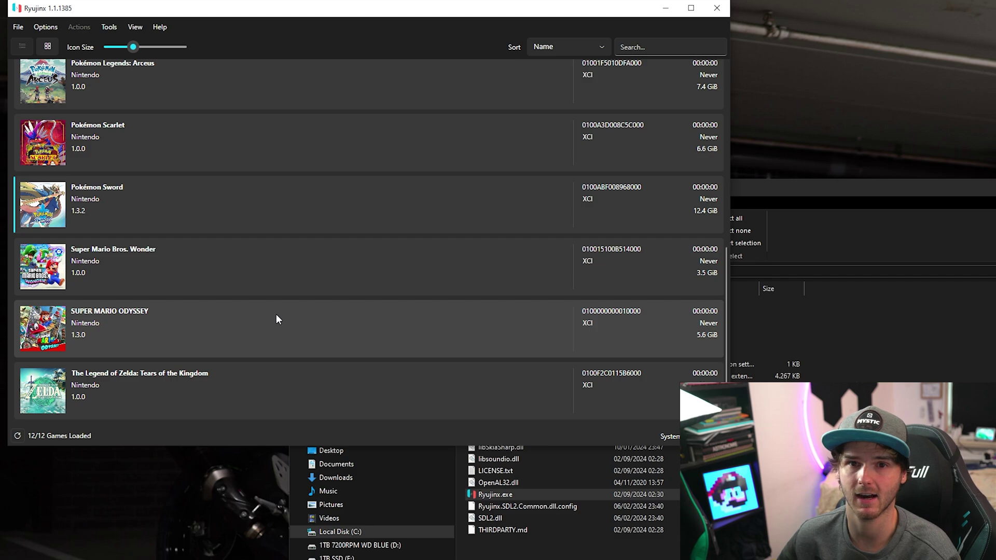
Launch Super Mario Odyssey from the game list
double_click(276, 315)
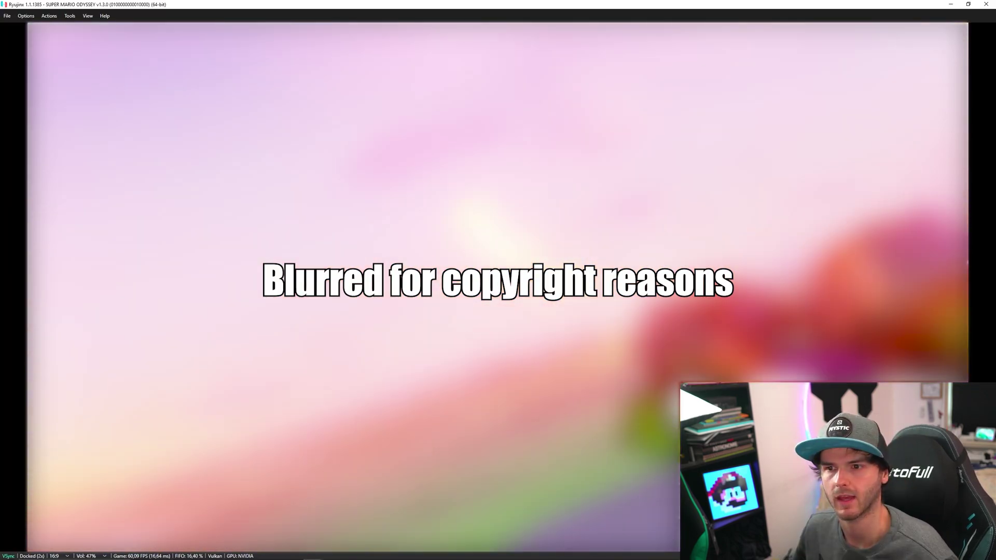